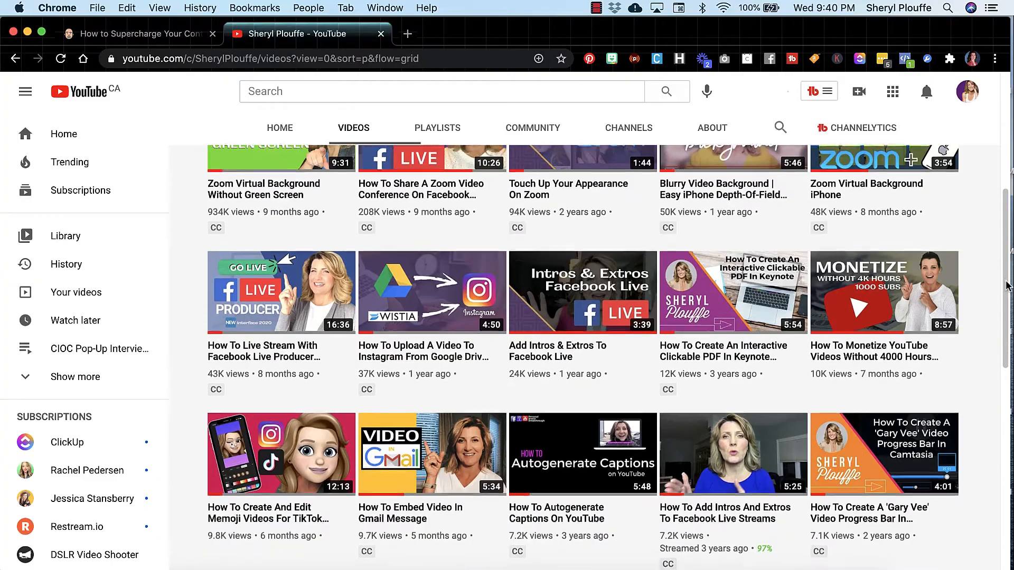
scroll(1006, 286, "down", 5)
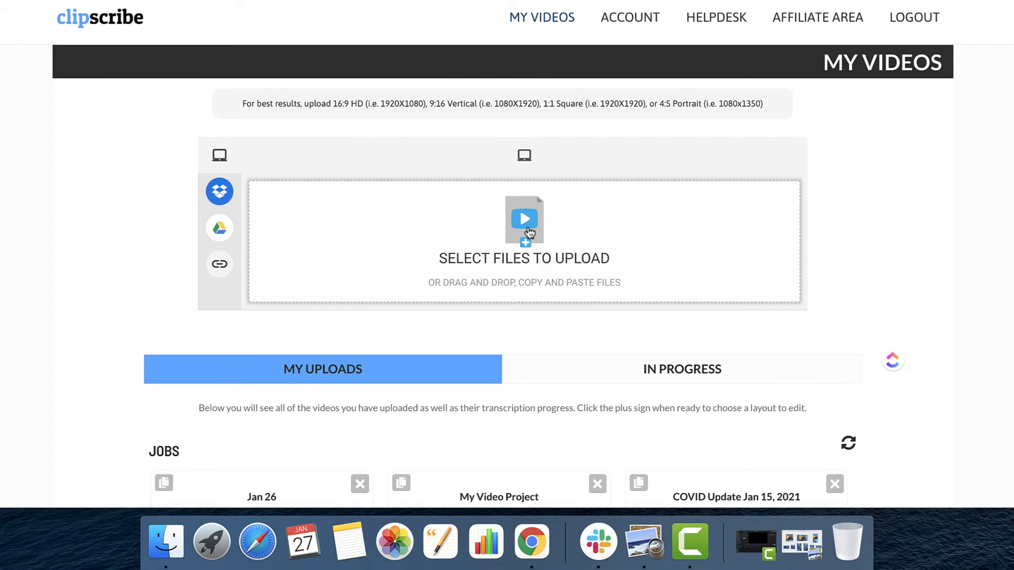
Choose the 11-second video 2020_10_16_11_05_56_508.MOV from the 2020 files in Downloads for upload.
left_click(567, 233)
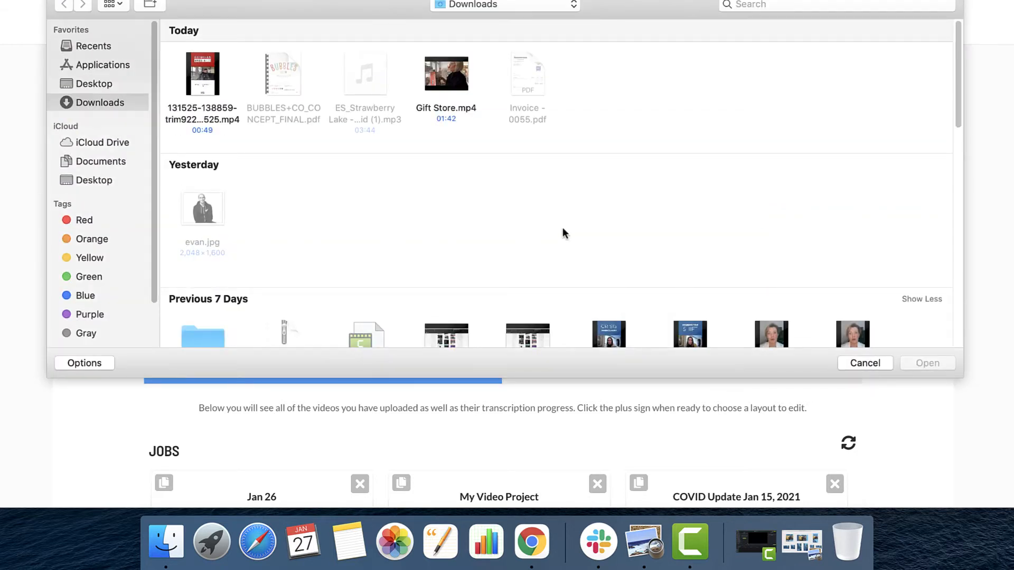
scroll(441, 221, "down", 15)
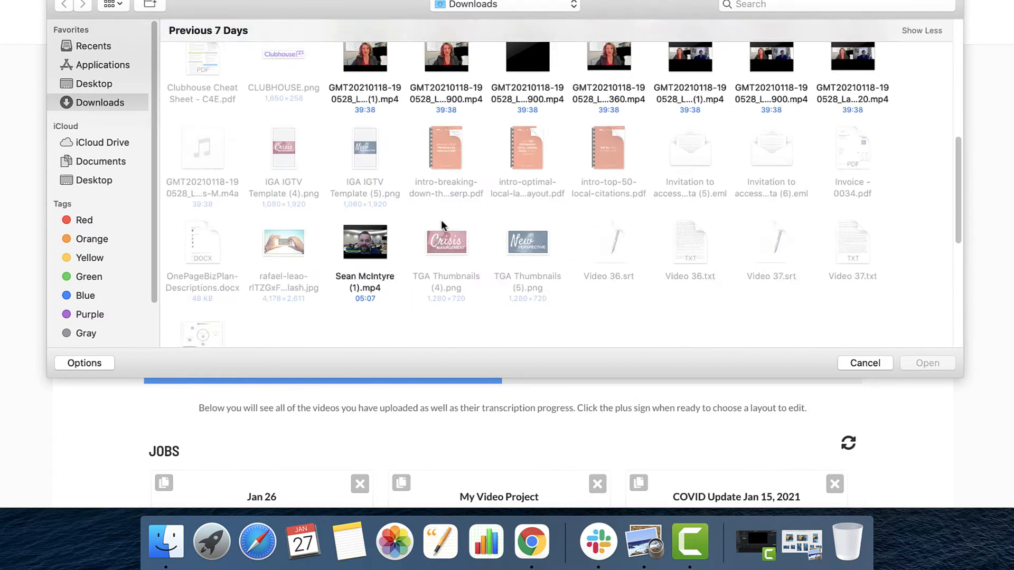
scroll(441, 226, "down", 4)
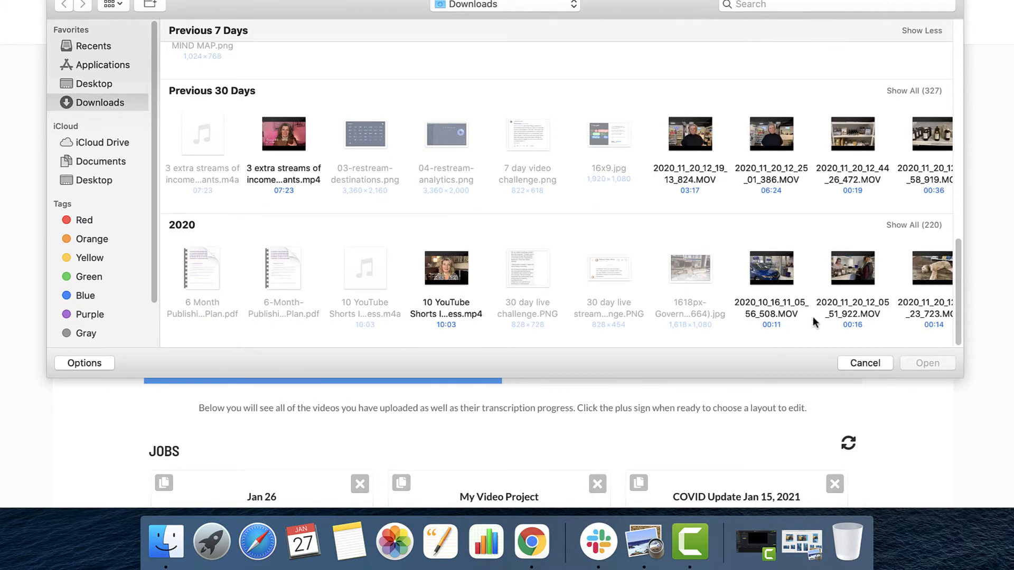
left_click(920, 225)
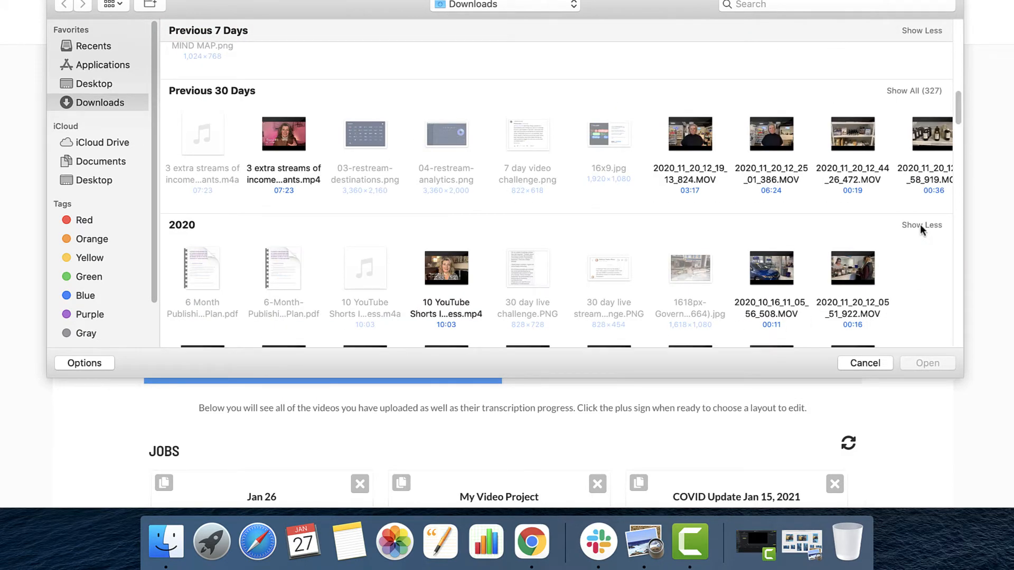
scroll(734, 219, "down", 3)
scroll(734, 223, "down", 2)
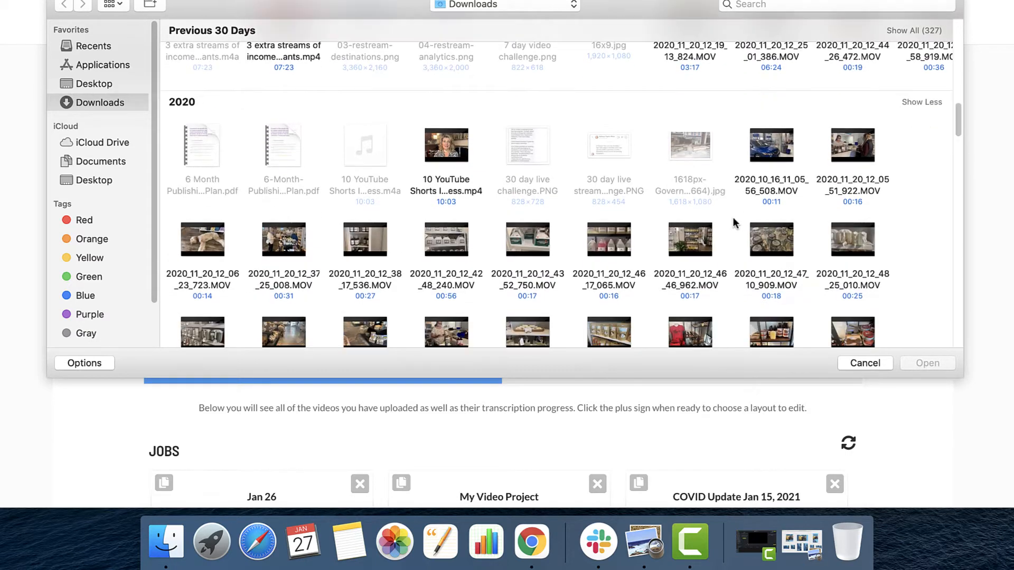
left_click(786, 153)
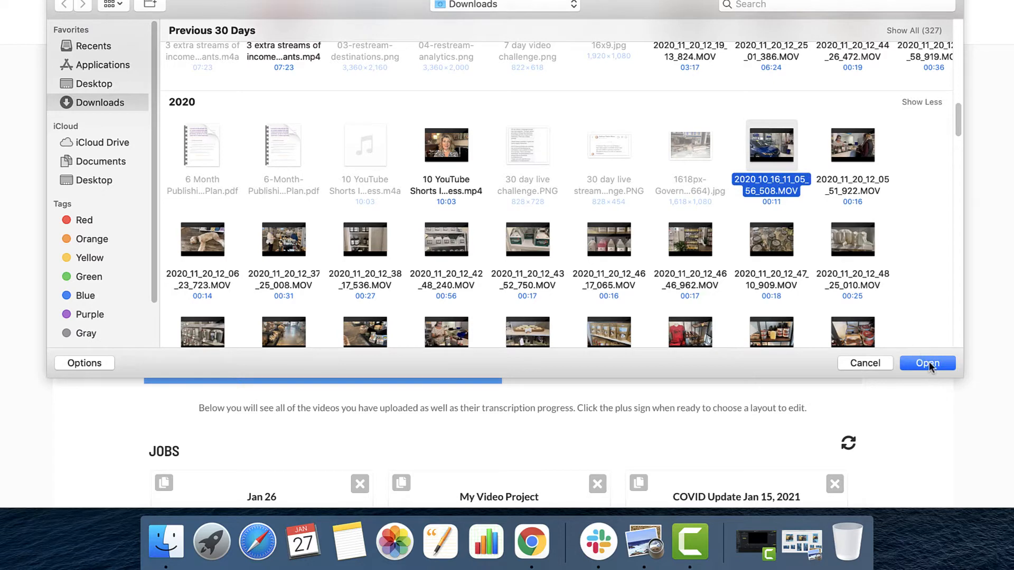
left_click(928, 363)
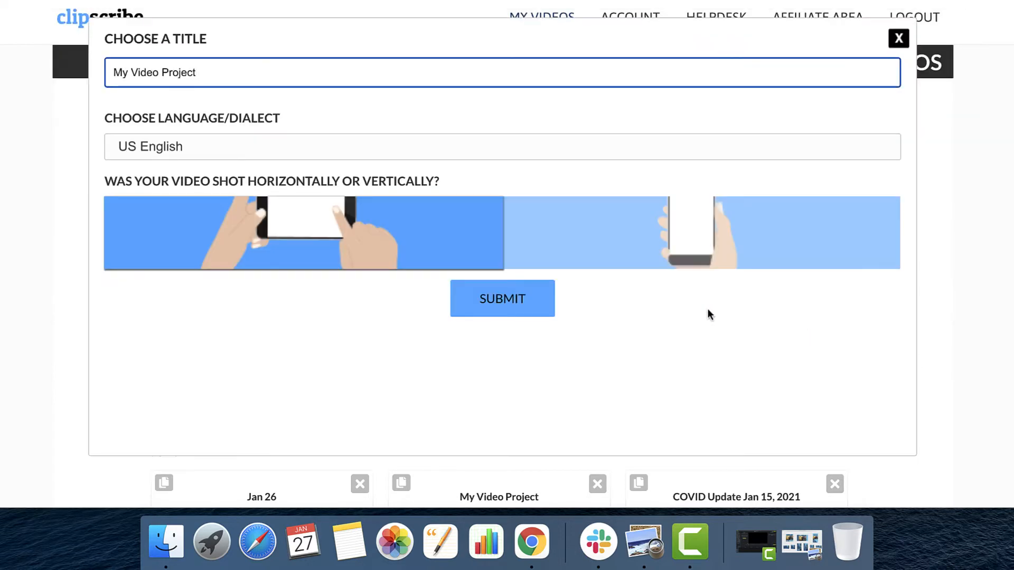
Title the video project "test", mark it as shot horizontally, submit it for upload and dismiss the subtitle waiting notice.
left_click_drag(220, 71, 100, 50)
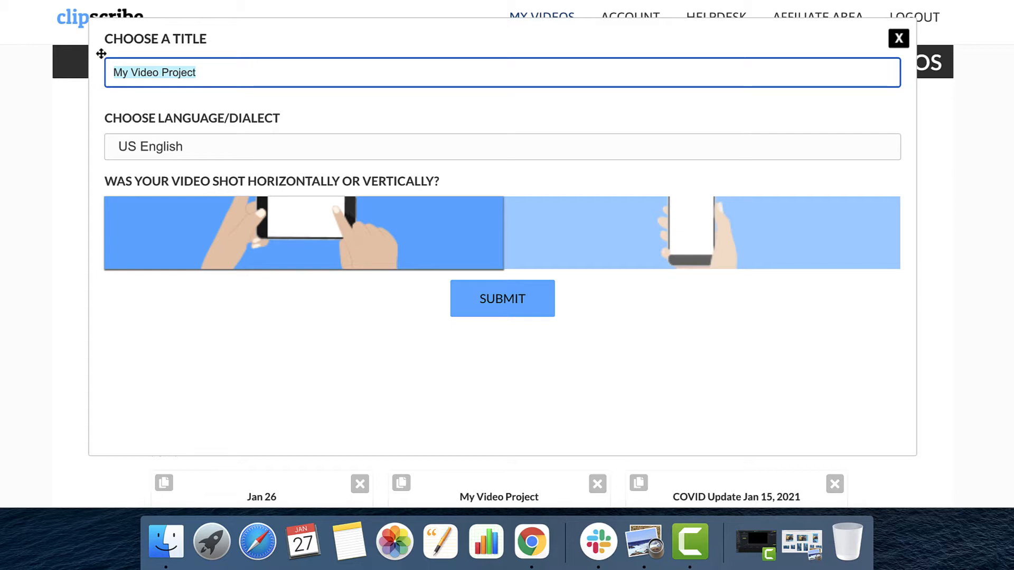
type("test")
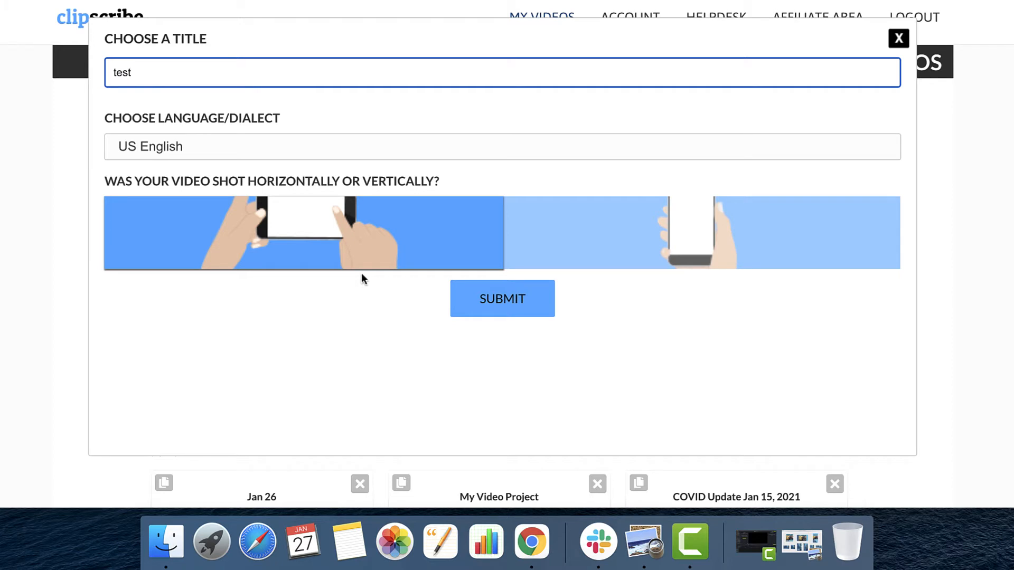
left_click(304, 244)
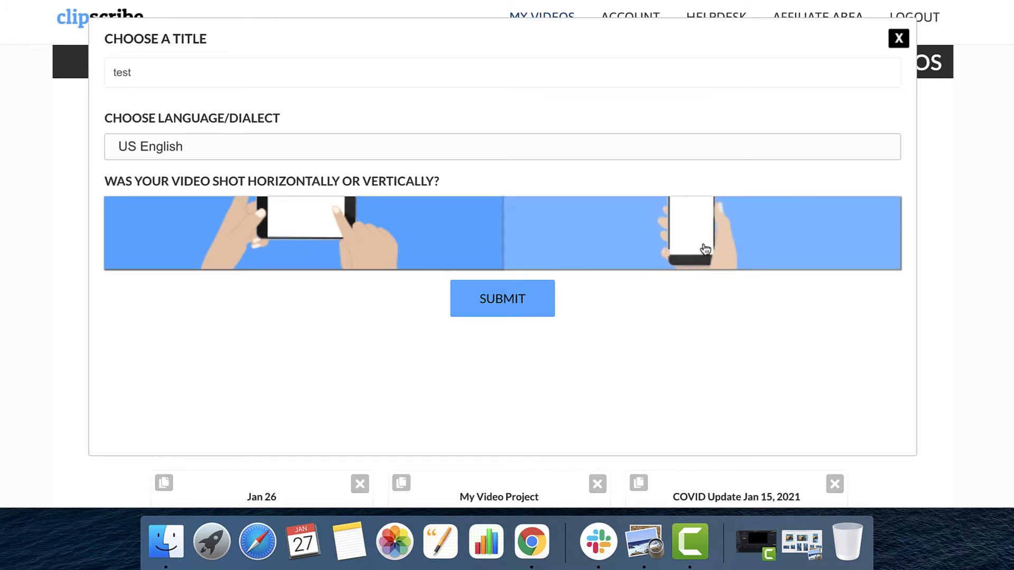
left_click(729, 247)
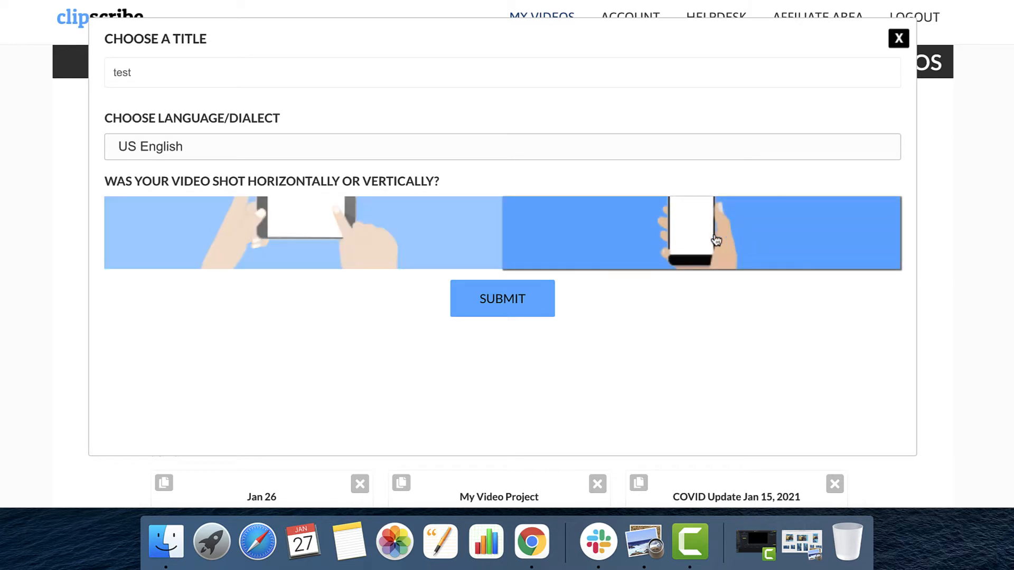
left_click(313, 205)
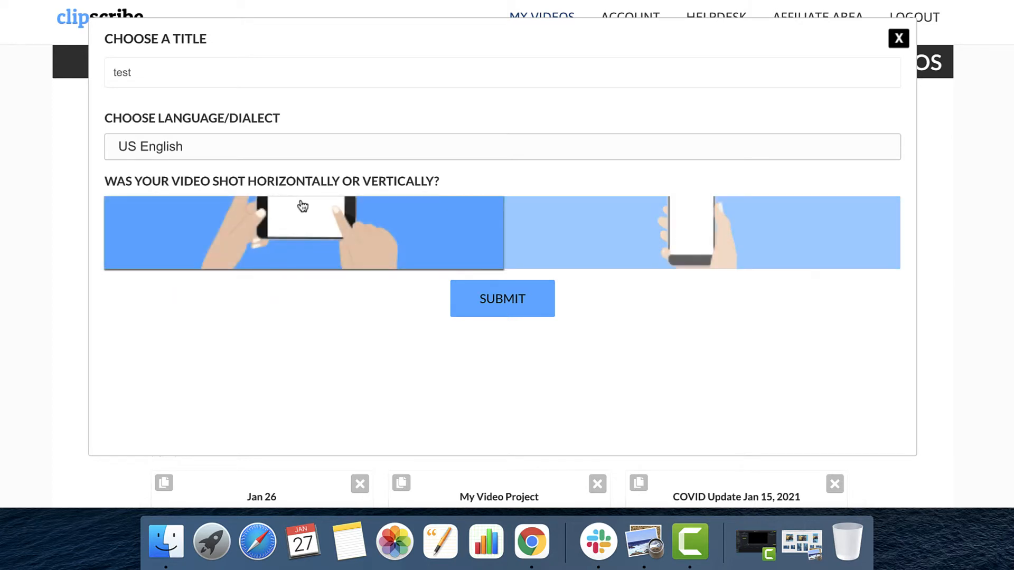
left_click(508, 305)
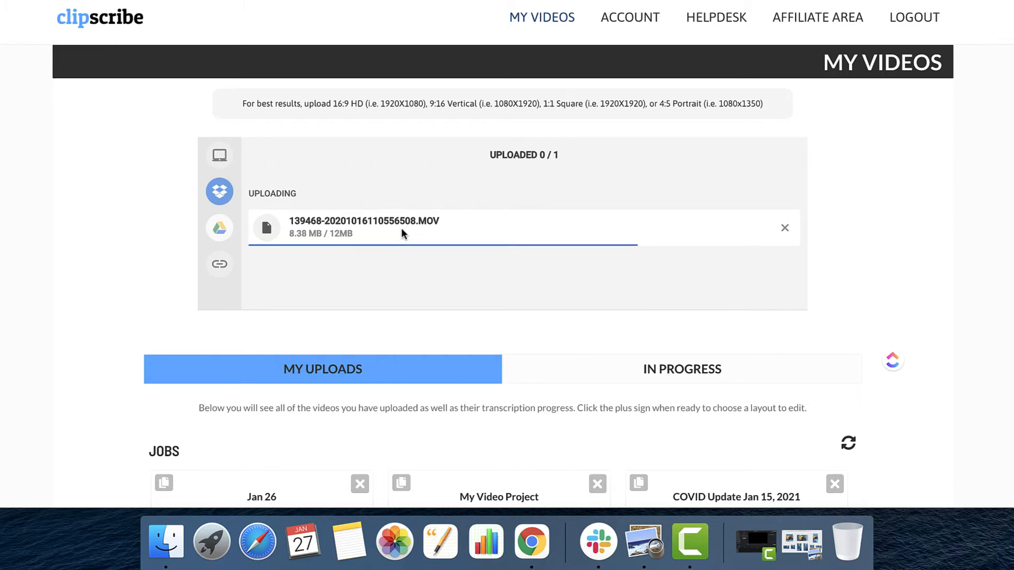
mouse_move(210, 169)
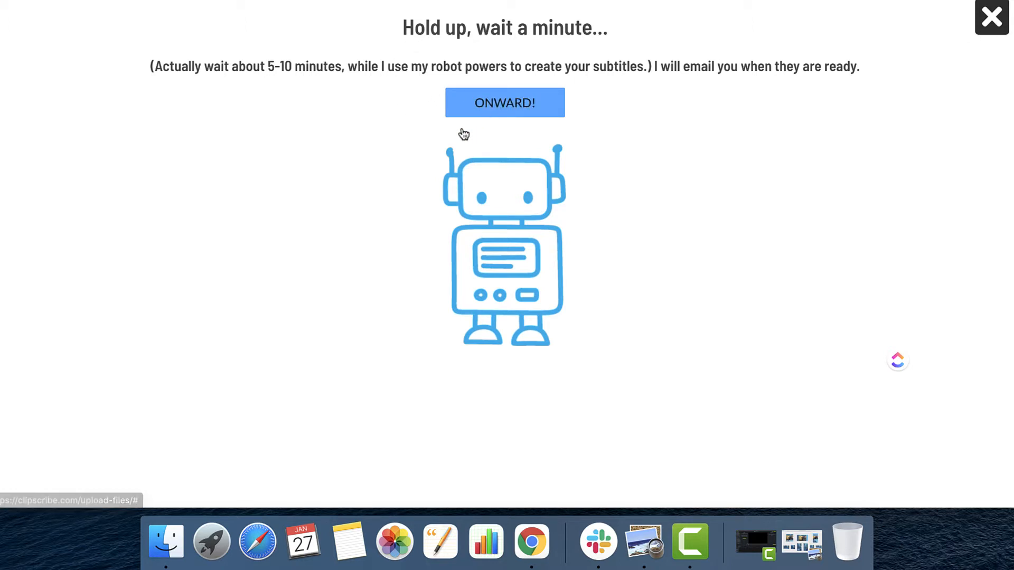
left_click(999, 26)
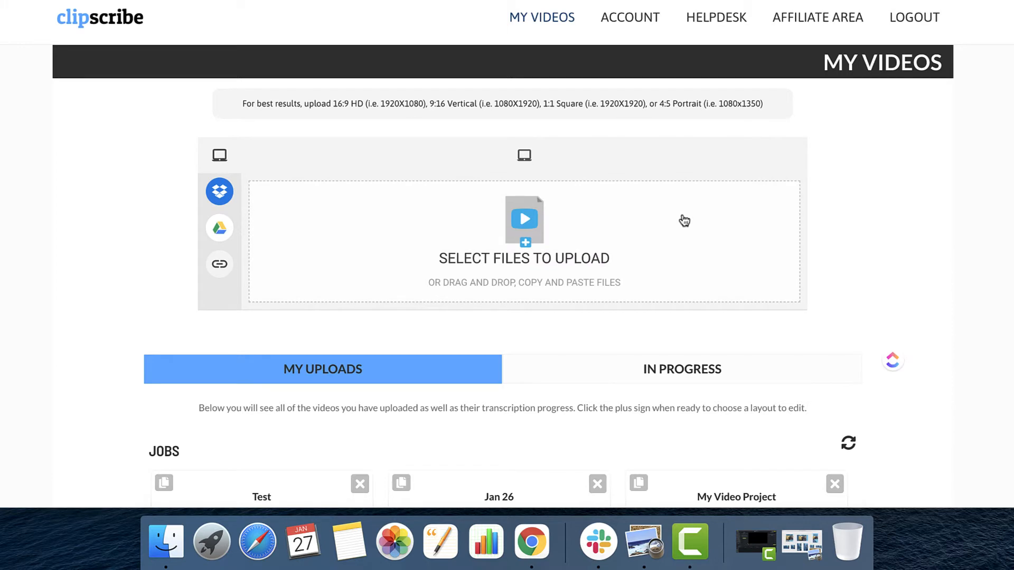
Start a layout for the uploaded Test job and choose the 9:16 format with centred 16:9 video.
scroll(684, 220, "down", 5)
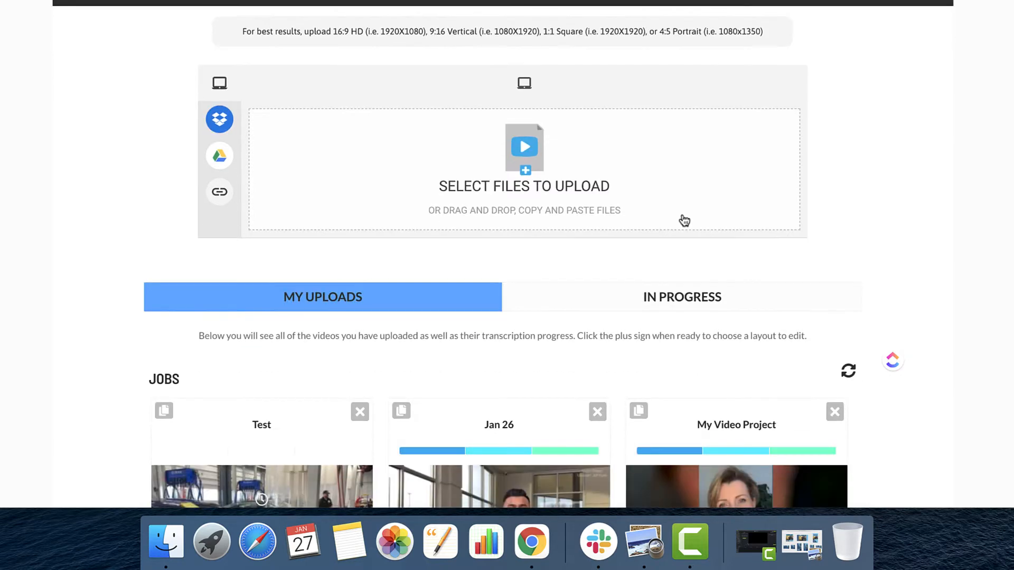
scroll(682, 215, "down", 2)
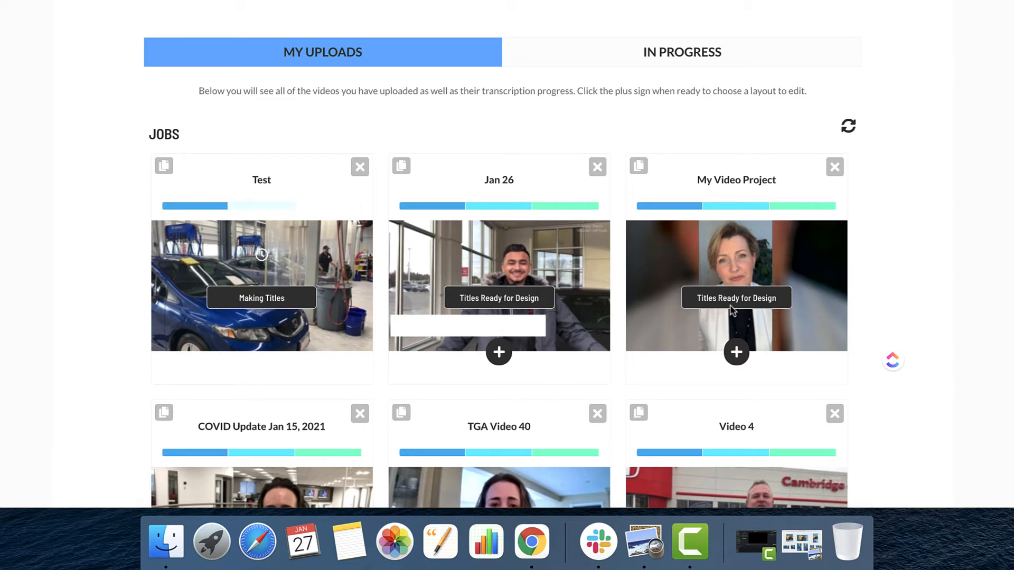
left_click(598, 0)
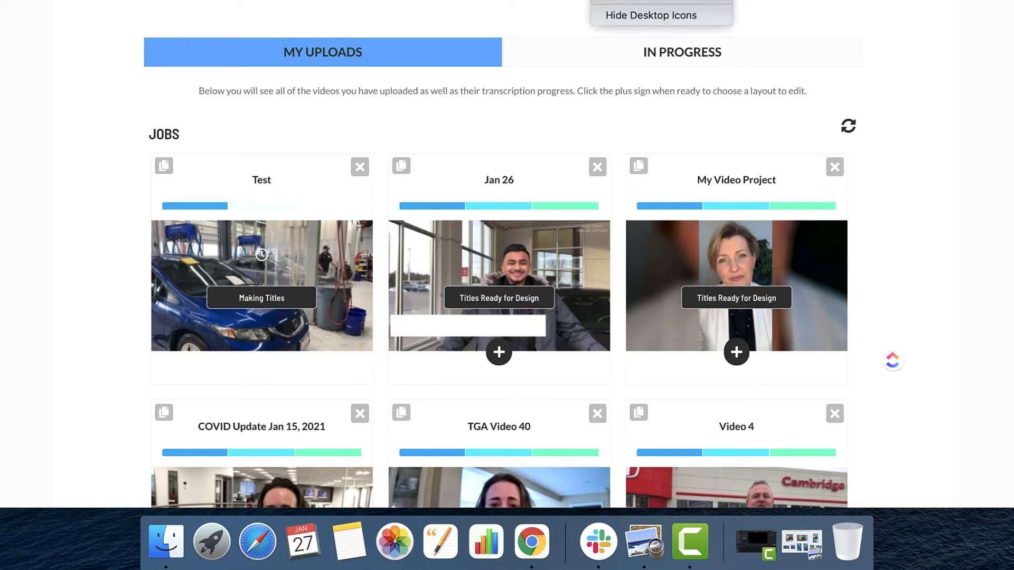
left_click(649, 0)
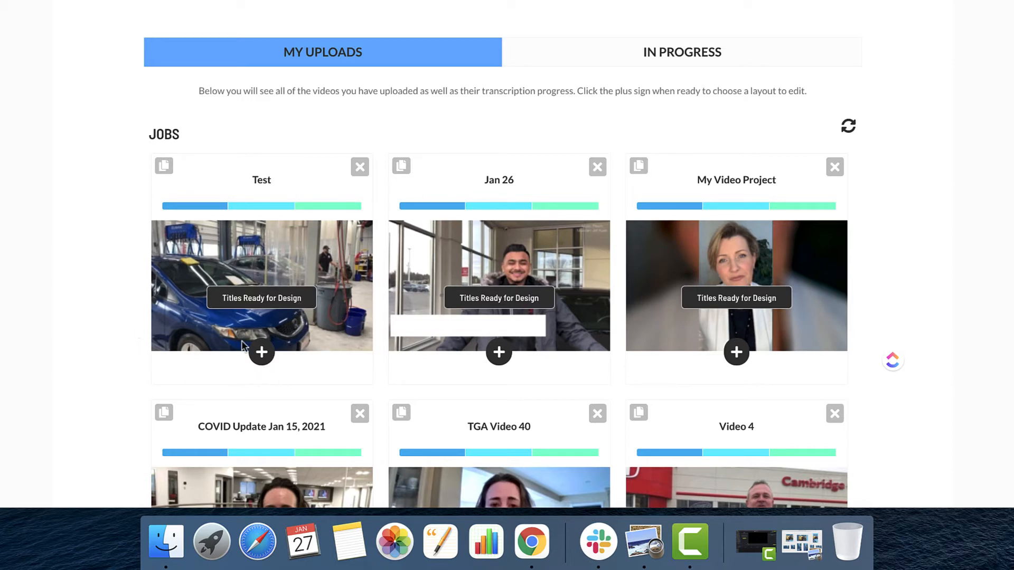
left_click(261, 353)
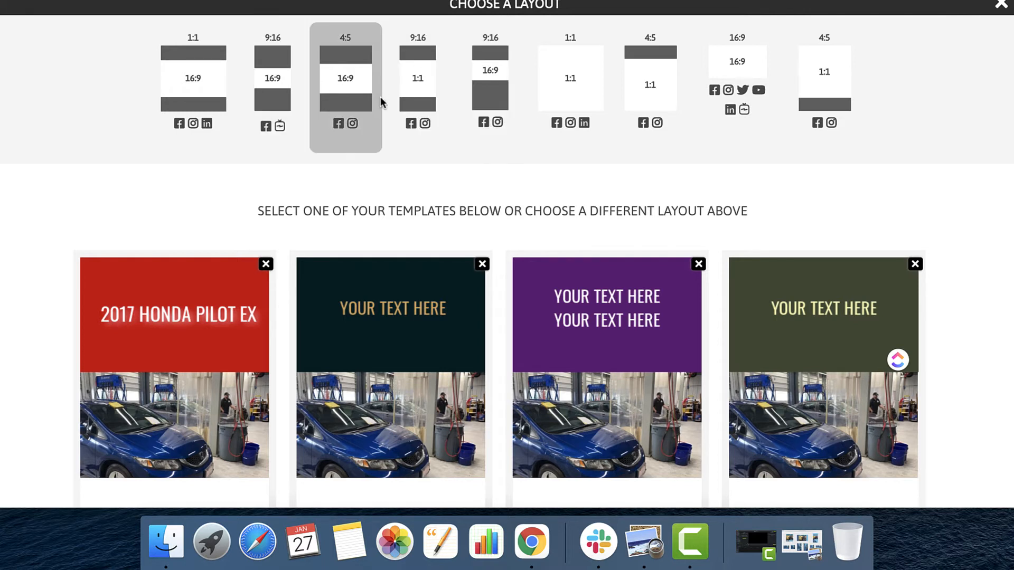
left_click(276, 87)
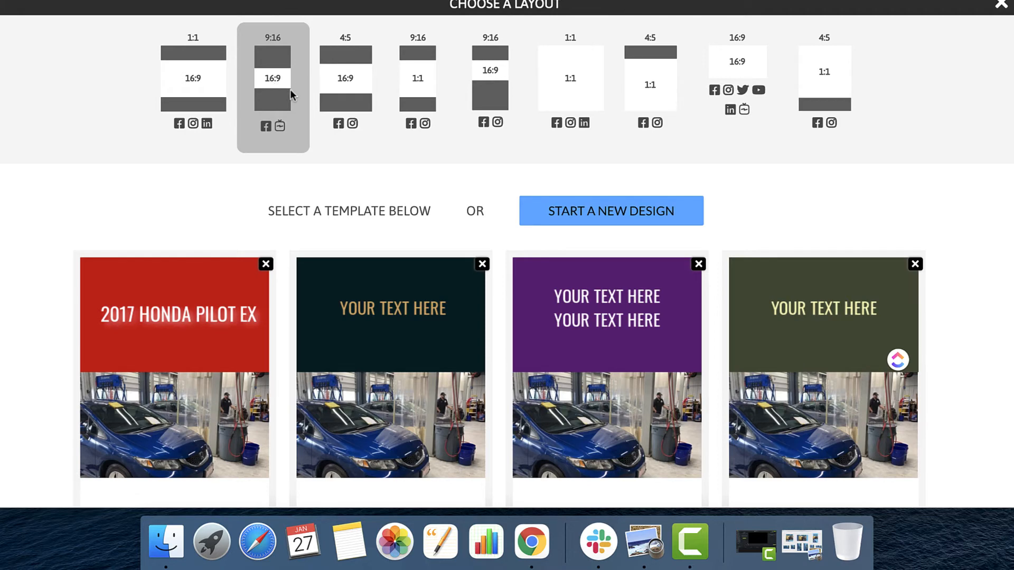
Browse the saved templates for the 9:16 layout and start a new design instead of using one.
scroll(343, 346, "down", 6)
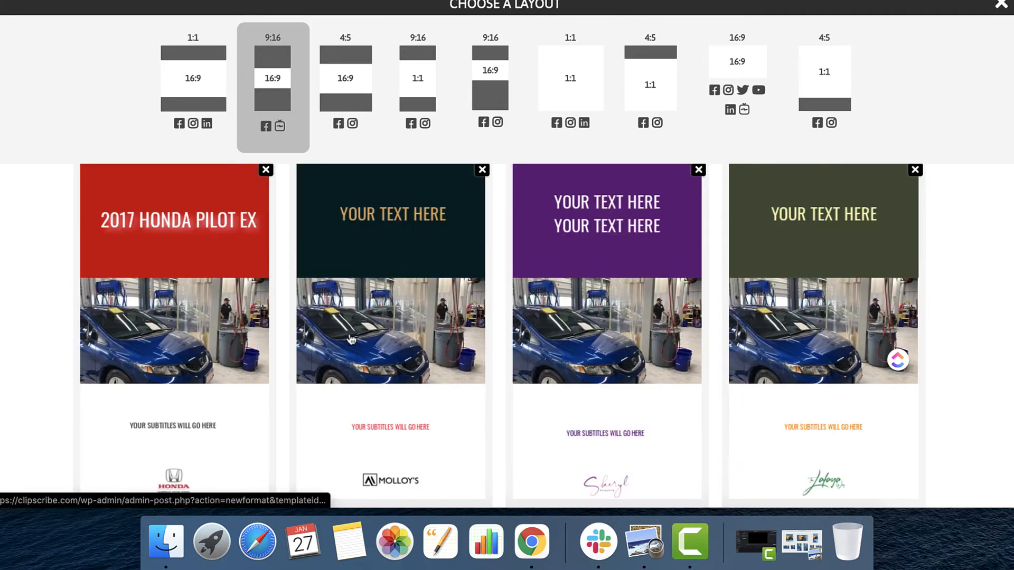
scroll(351, 338, "down", 20)
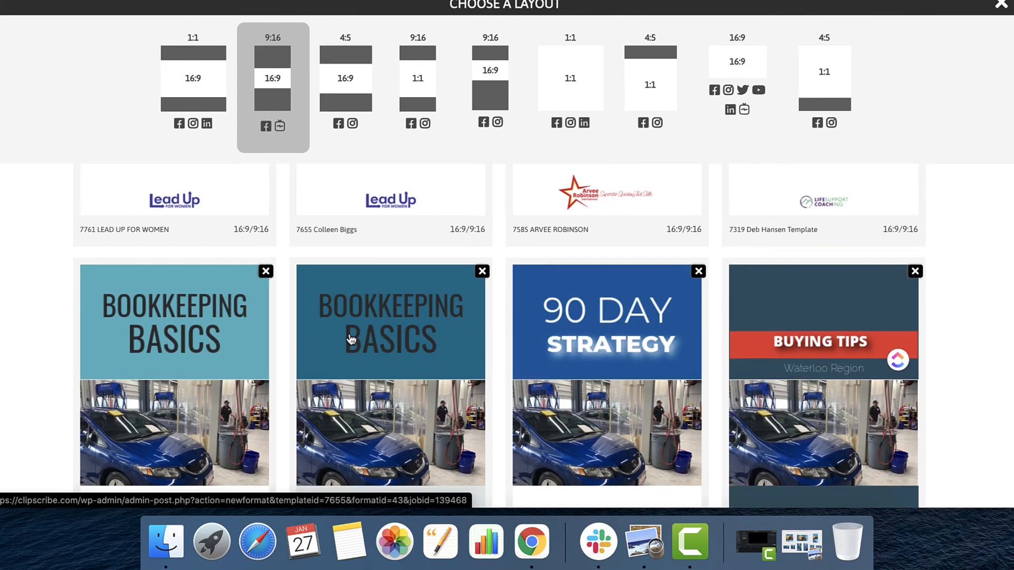
scroll(351, 340, "down", 5)
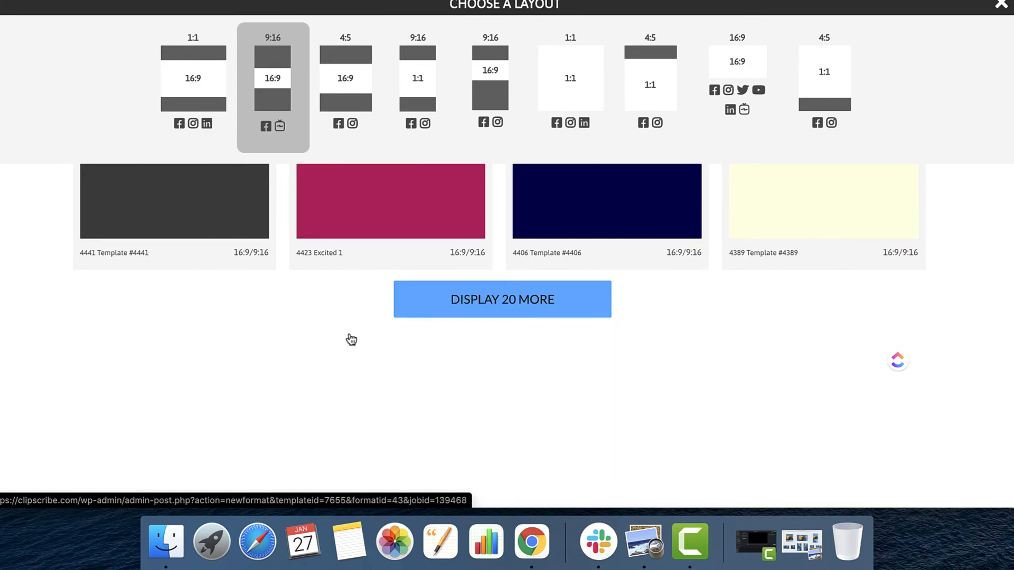
scroll(351, 340, "up", 10)
scroll(351, 339, "up", 8)
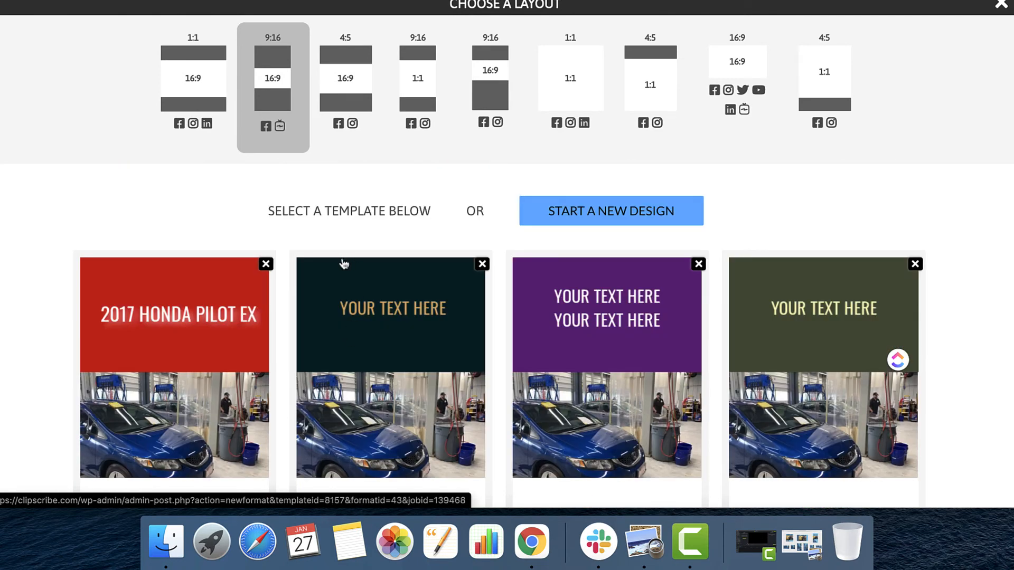
left_click(654, 216)
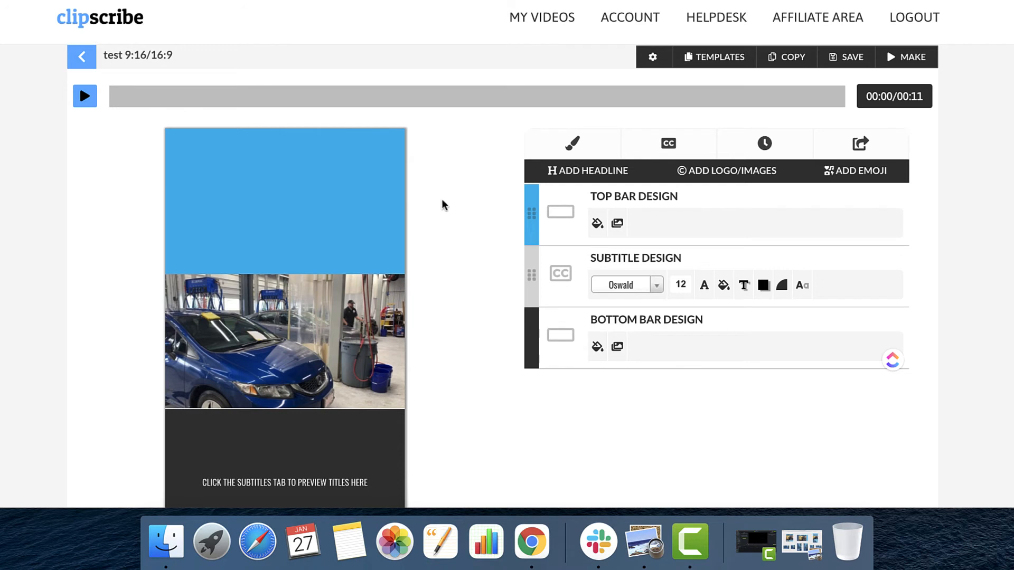
Set the top bar's fill to orange, rgb(233, 103, 0).
scroll(442, 205, "down", 1)
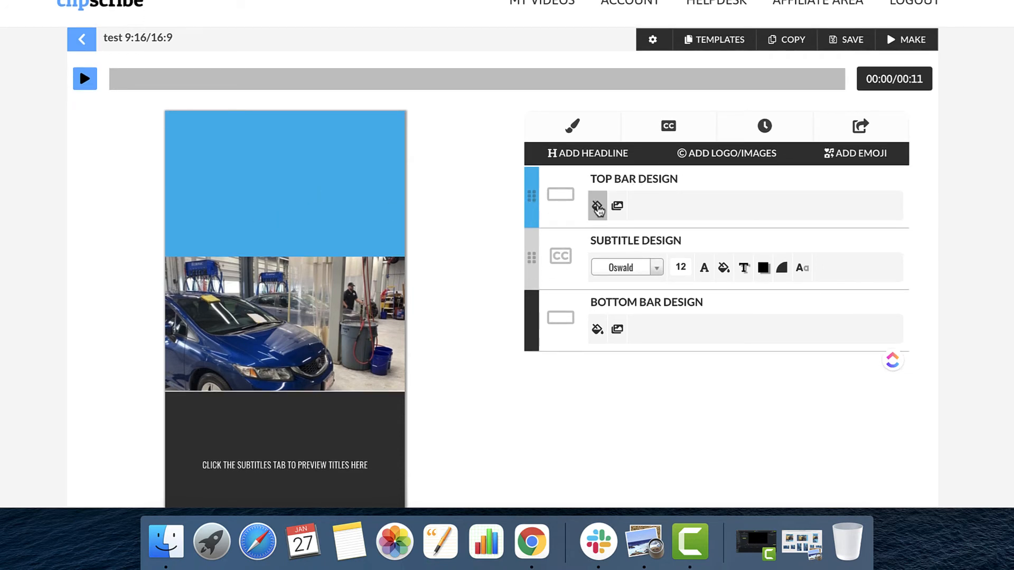
left_click(597, 207)
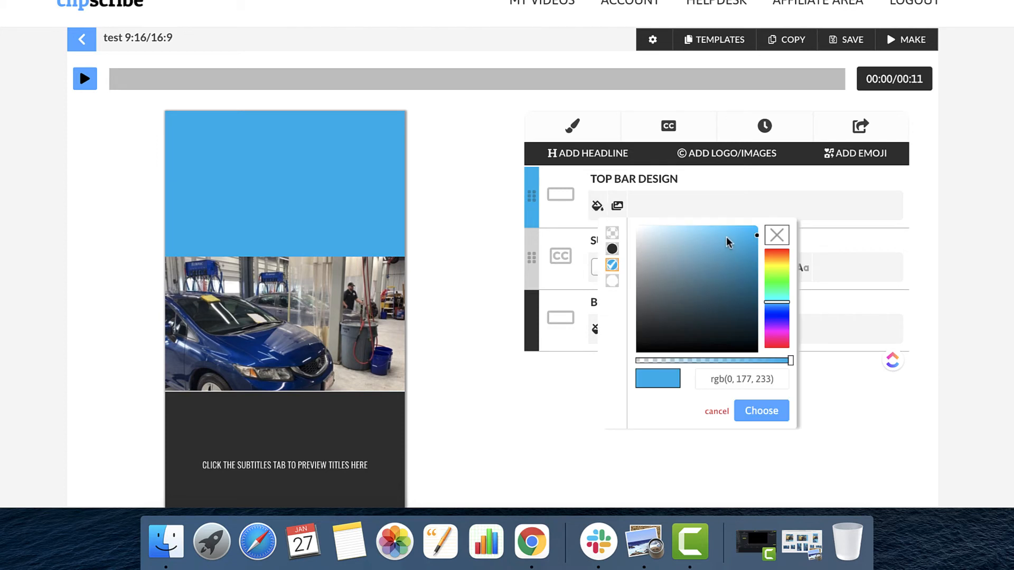
left_click_drag(777, 267, 779, 258)
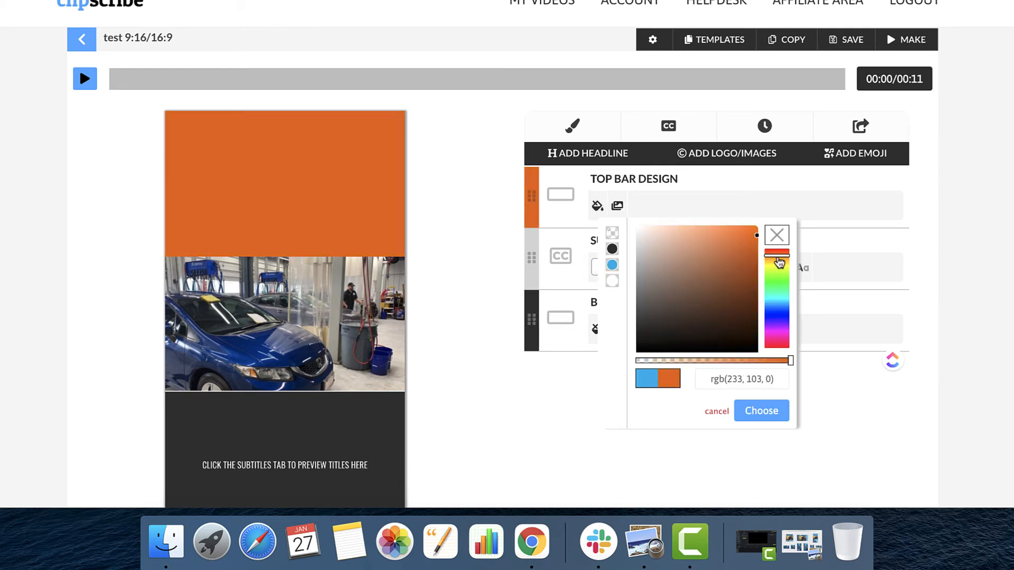
left_click(485, 303)
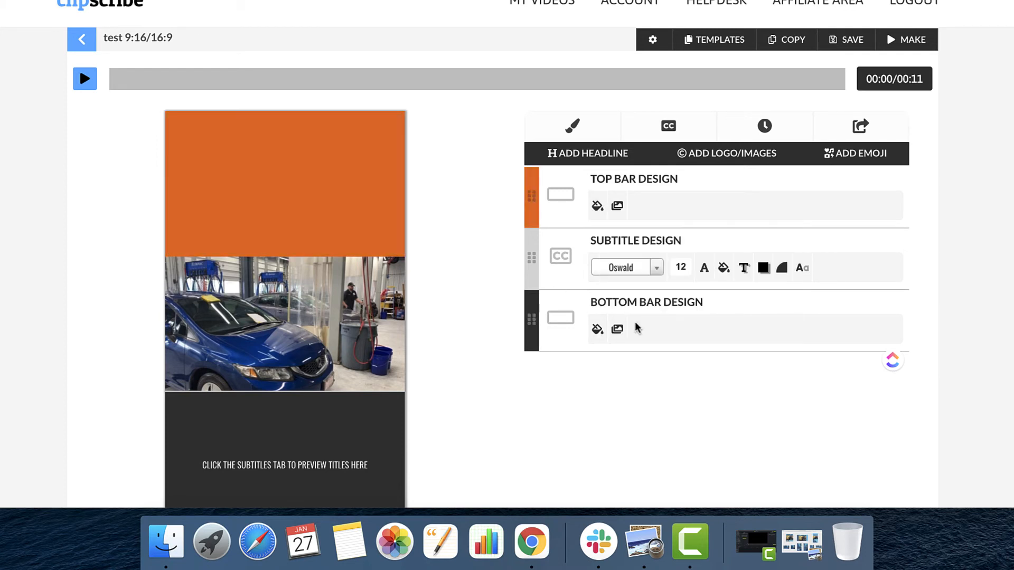
Set the bottom bar's fill to white, rgb(255, 255, 255), using the existing swatch.
left_click(597, 329)
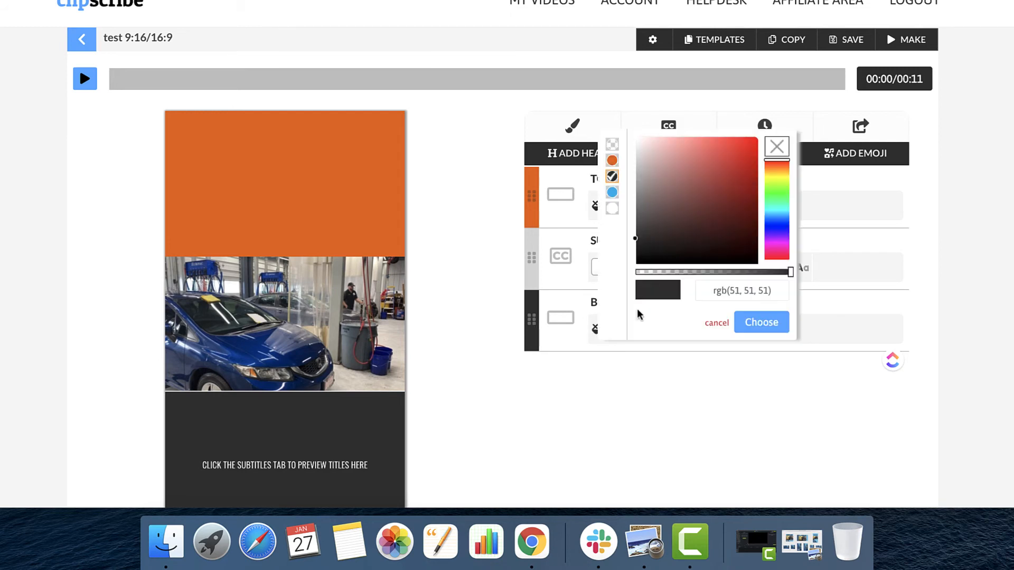
left_click(612, 208)
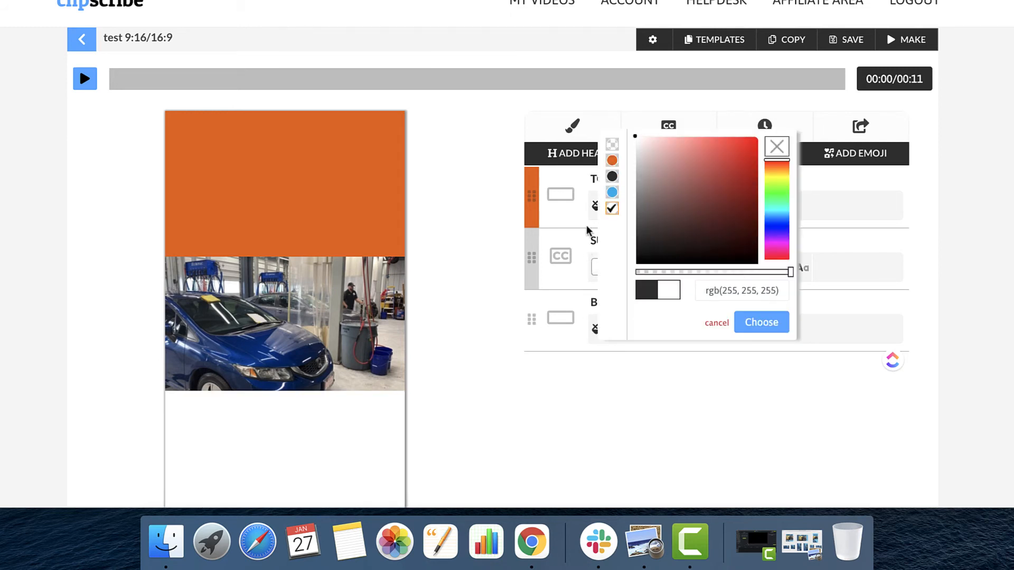
left_click(301, 464)
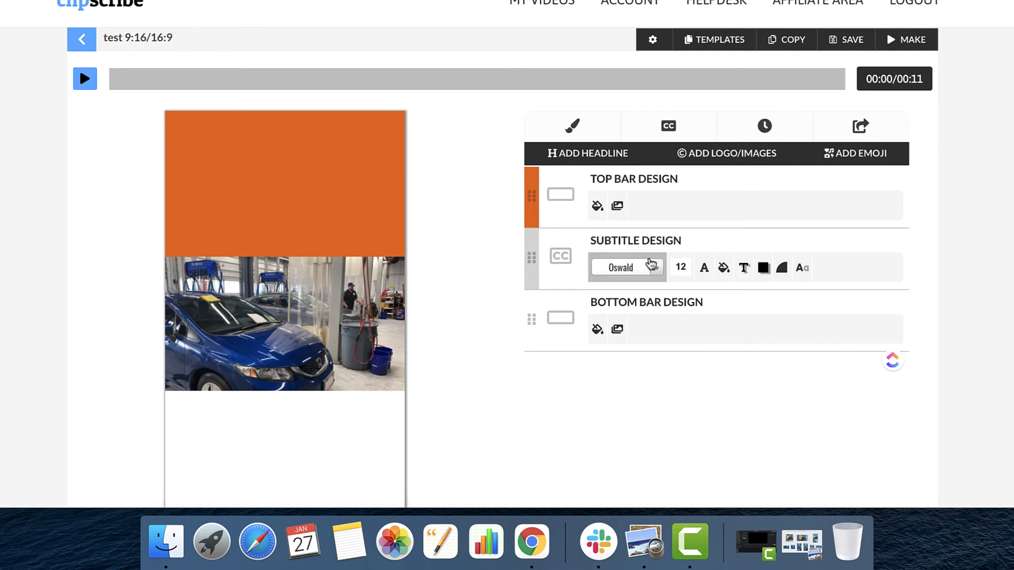
Set the subtitle text colour to orange using the existing swatch.
left_click(704, 267)
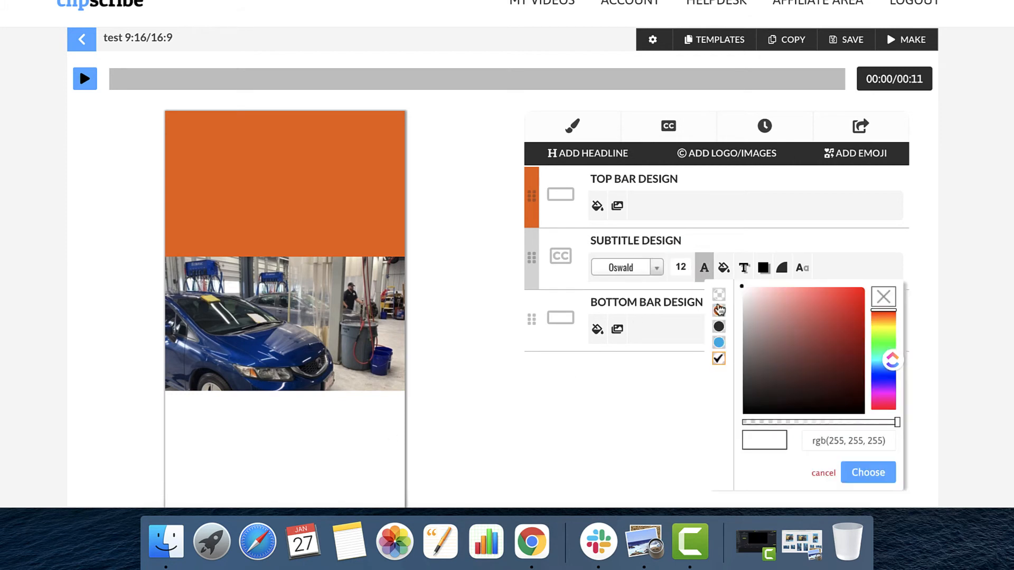
left_click(719, 311)
left_click(465, 344)
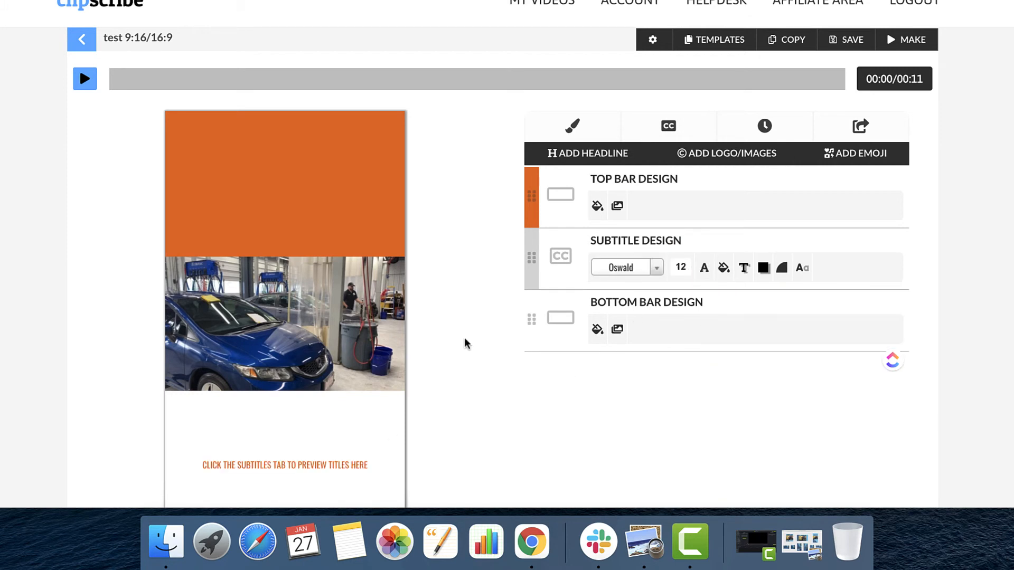
scroll(464, 343, "down", 4)
scroll(465, 344, "up", 1)
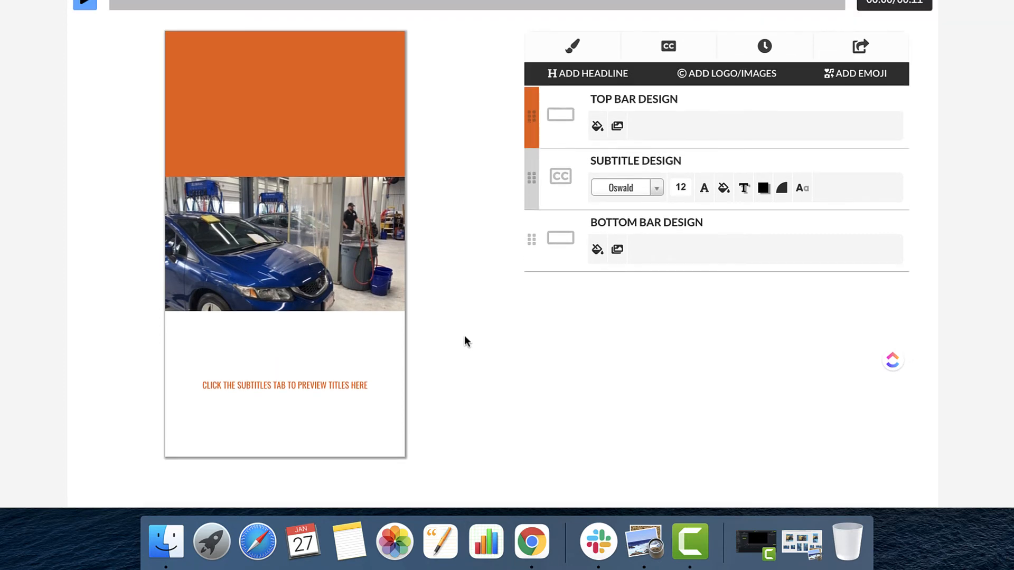
Look at the branding and logo library, then close it without adding an image.
scroll(464, 336, "up", 1)
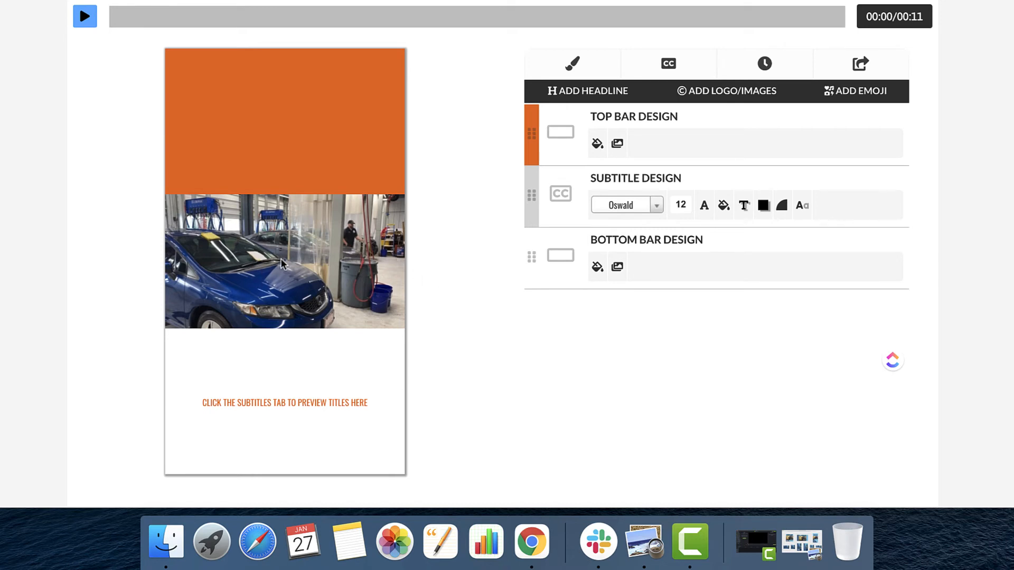
scroll(455, 207, "up", 1)
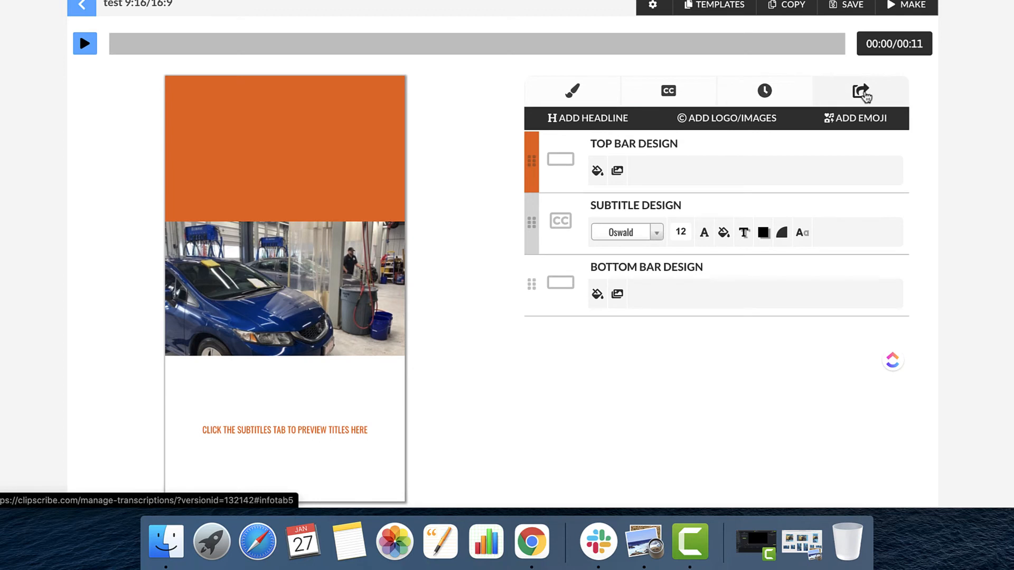
left_click(735, 124)
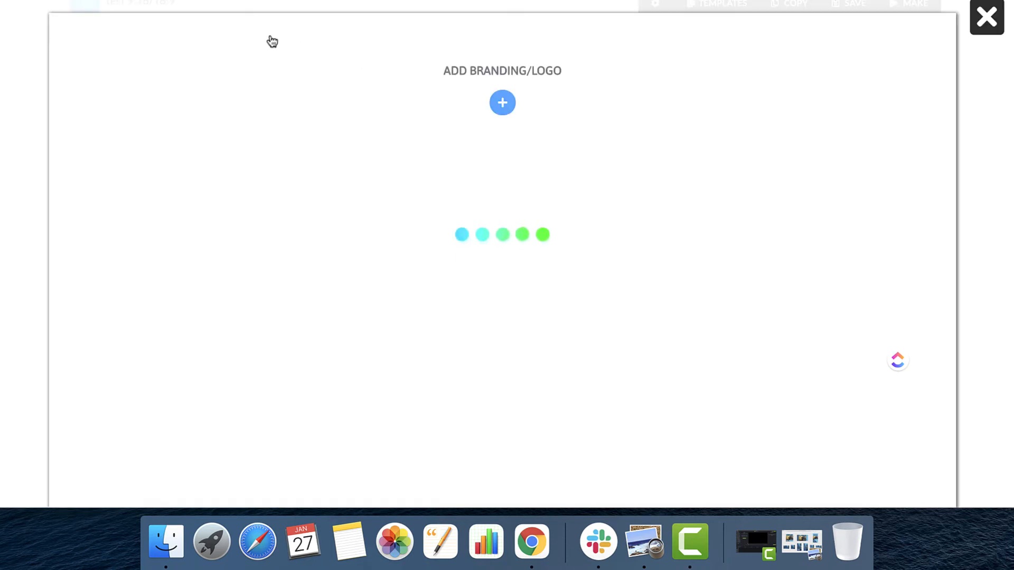
left_click(980, 23)
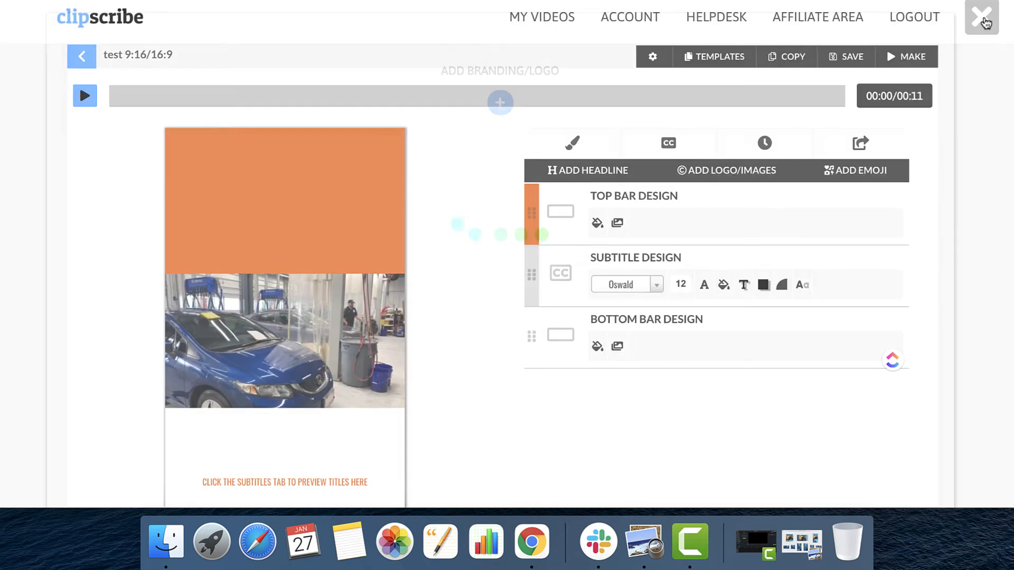
Review the transcribed caption blocks from first to last and the list of available caption options.
left_click(676, 142)
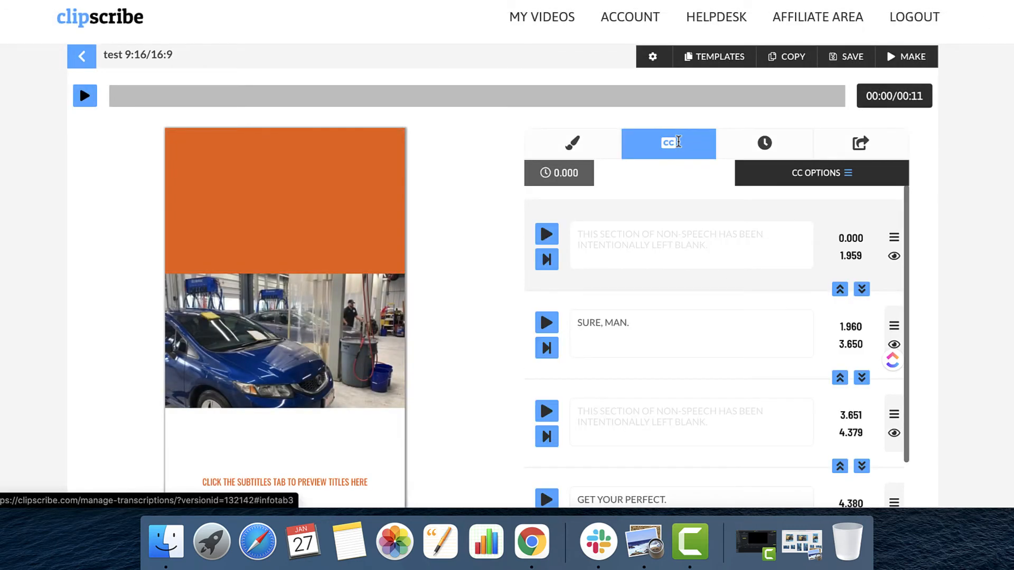
scroll(642, 245, "down", 1)
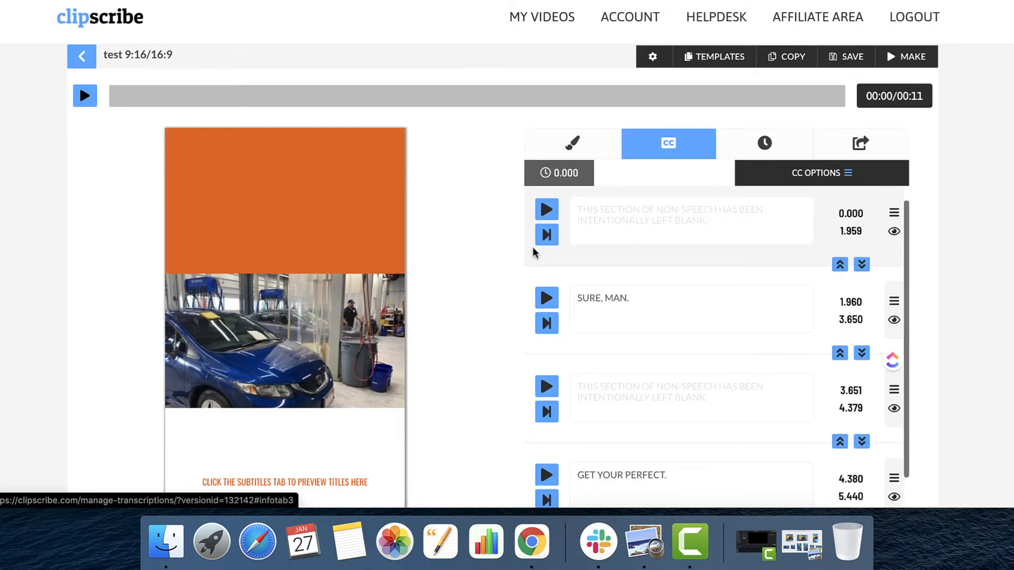
scroll(697, 240, "down", 5)
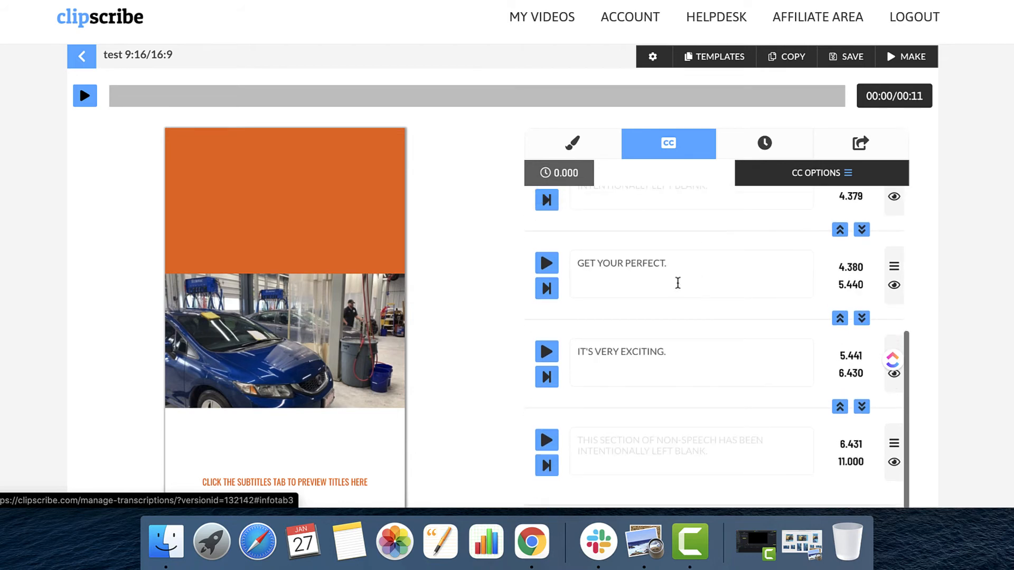
scroll(678, 283, "down", 2)
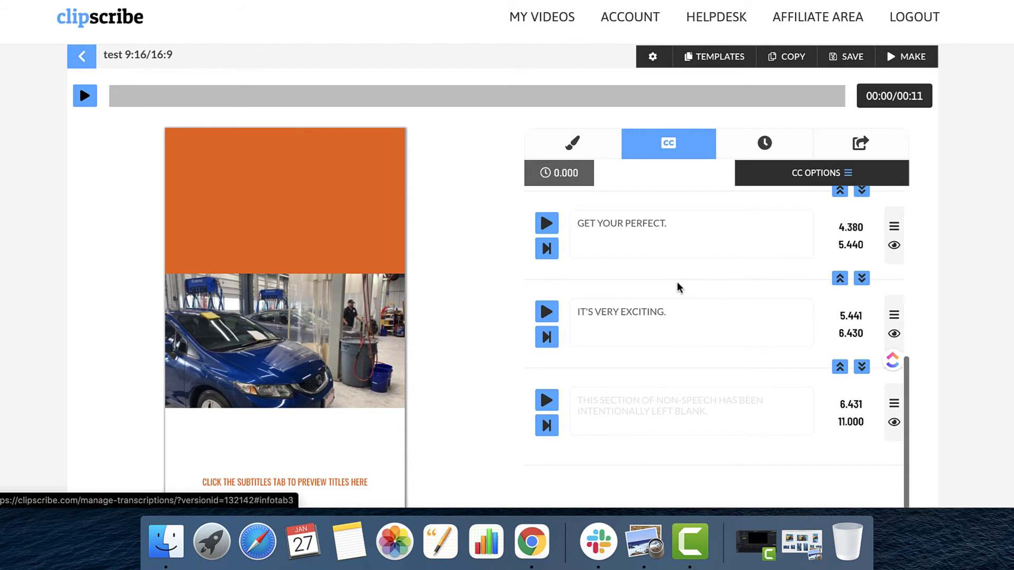
scroll(678, 287, "up", 6)
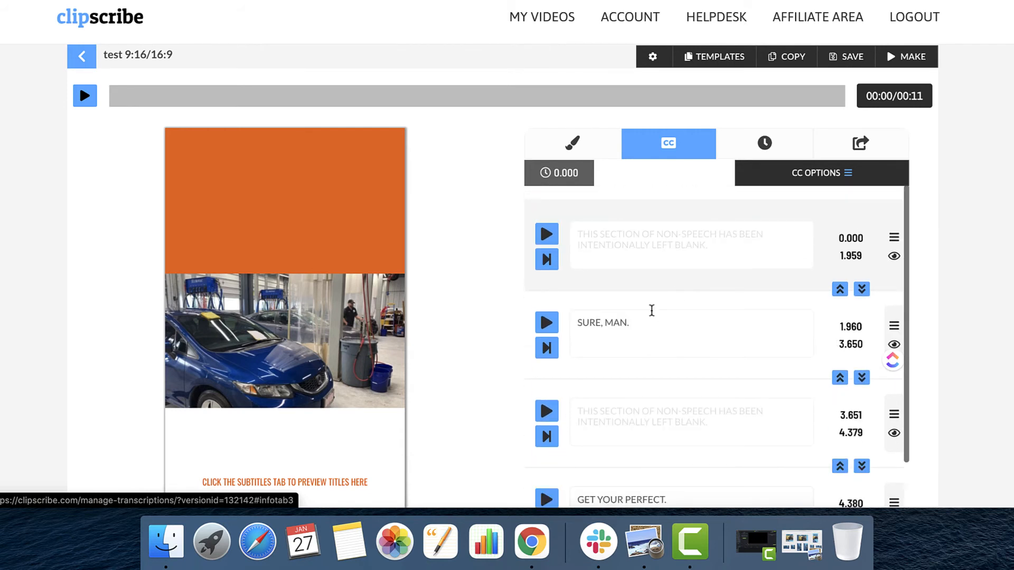
left_click(650, 323)
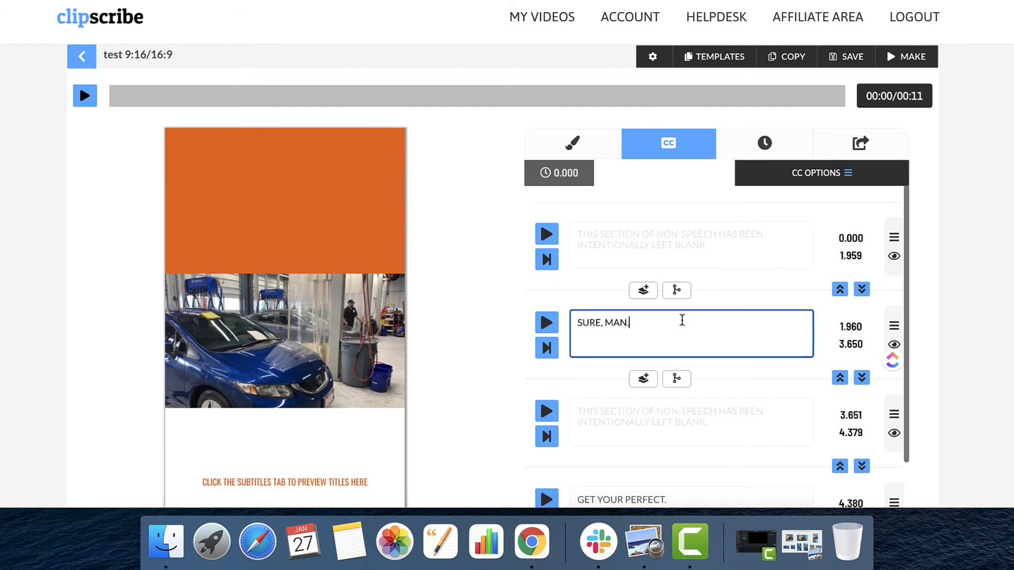
scroll(681, 320, "down", 5)
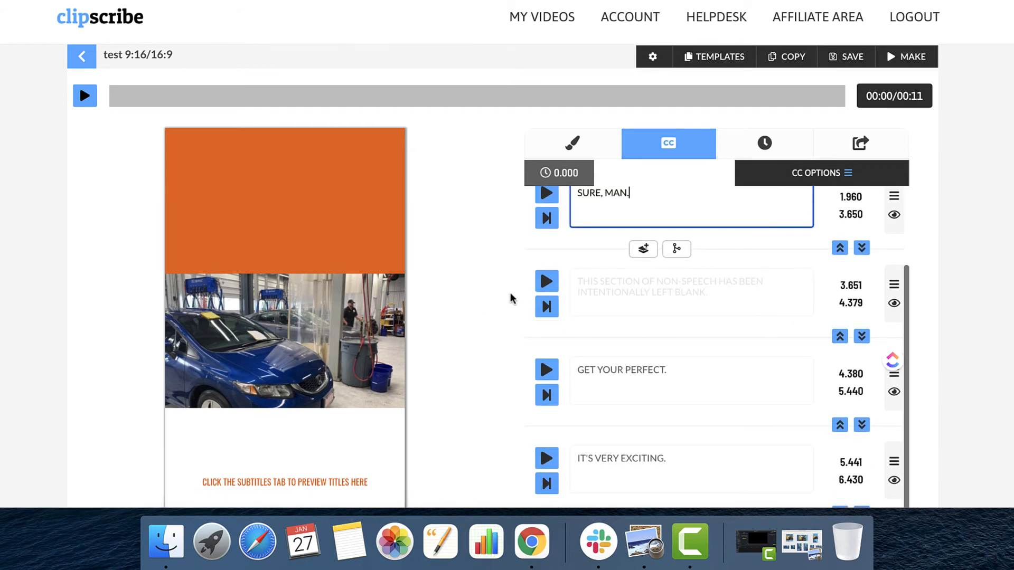
scroll(670, 281, "up", 5)
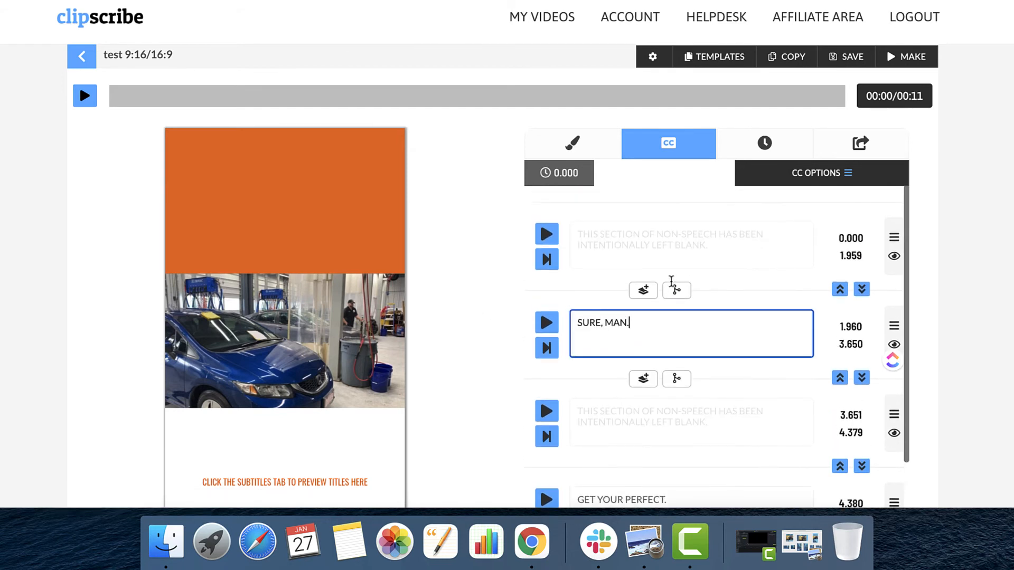
left_click(462, 203)
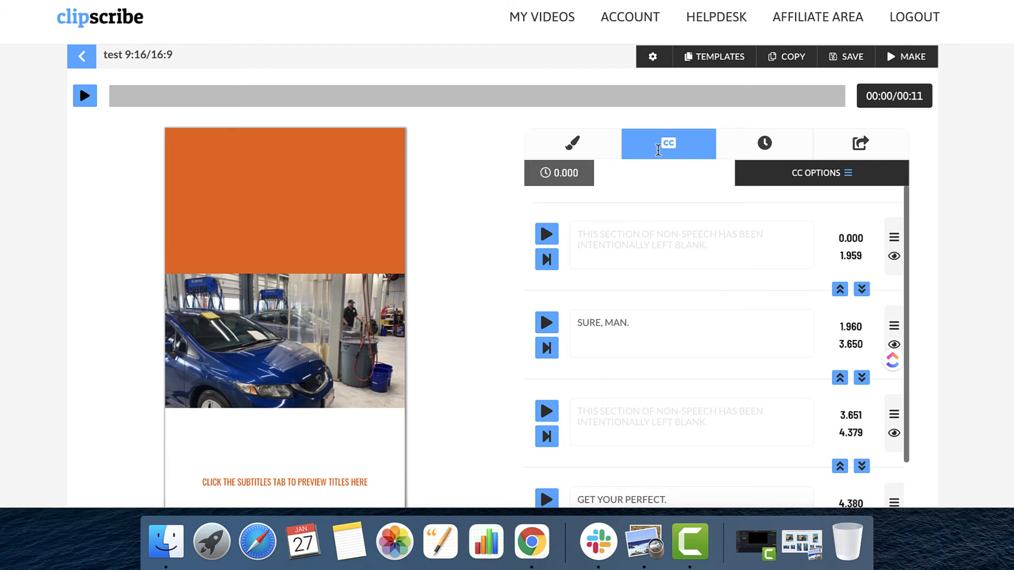
left_click(812, 180)
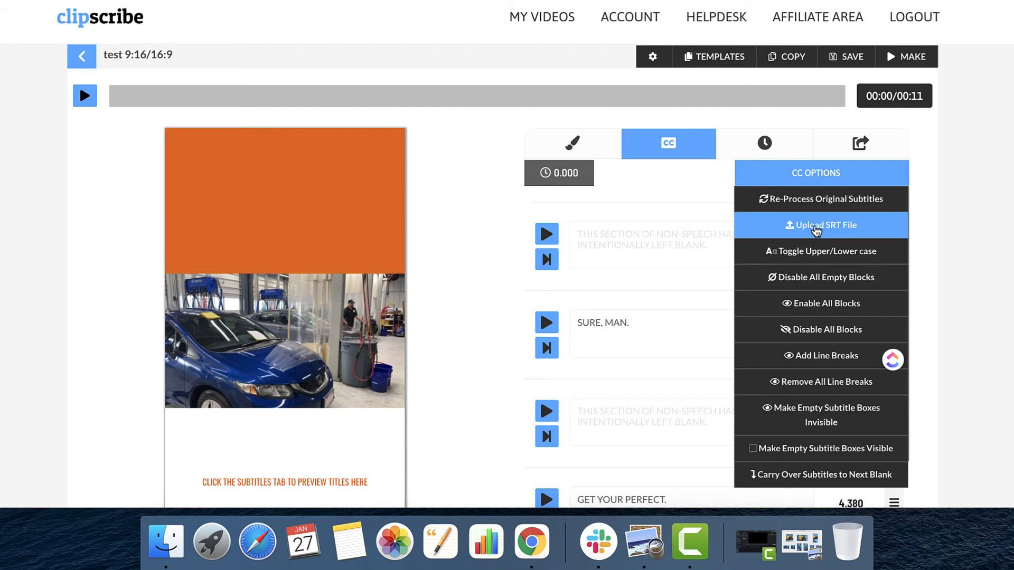
Add two headlines to the design and place them one below the other, centred in the orange top bar.
left_click(571, 143)
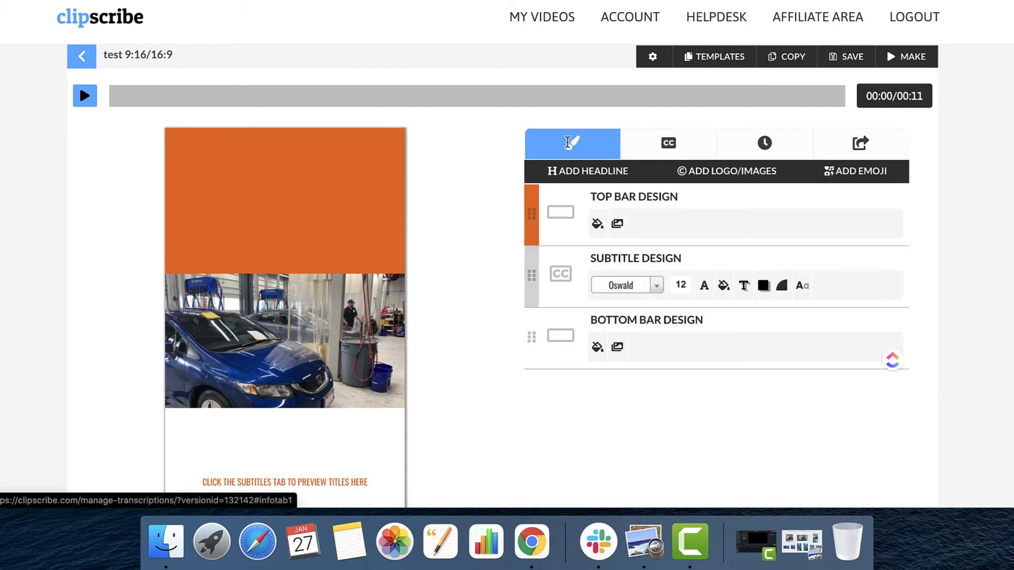
left_click(573, 172)
left_click_drag(242, 142, 294, 179)
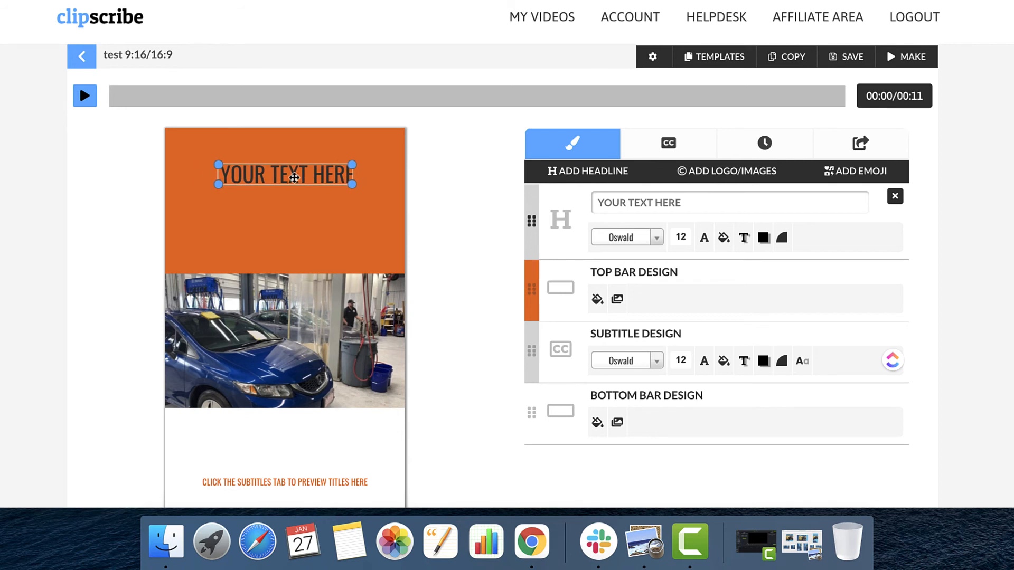
left_click(570, 171)
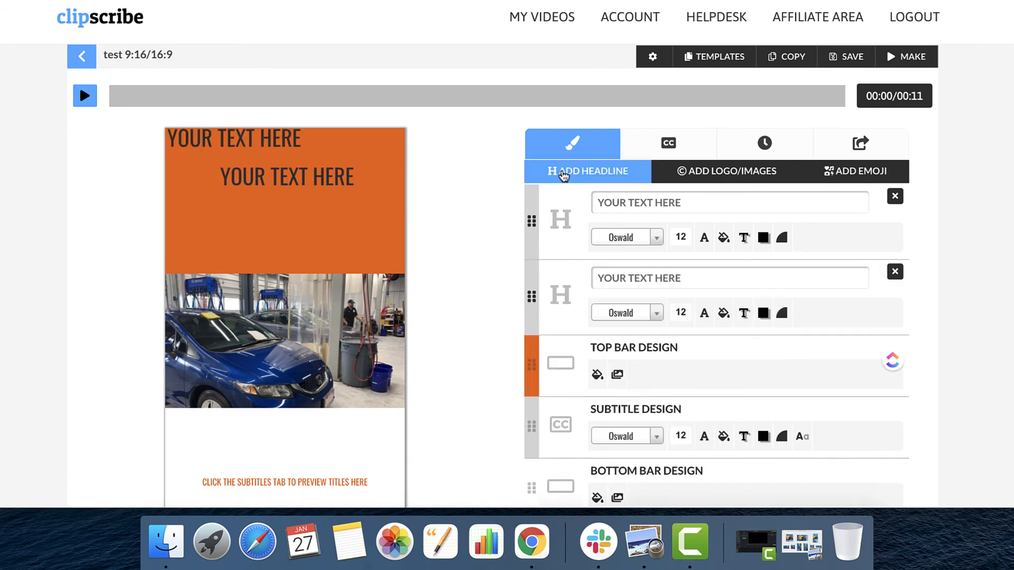
left_click_drag(252, 150, 307, 230)
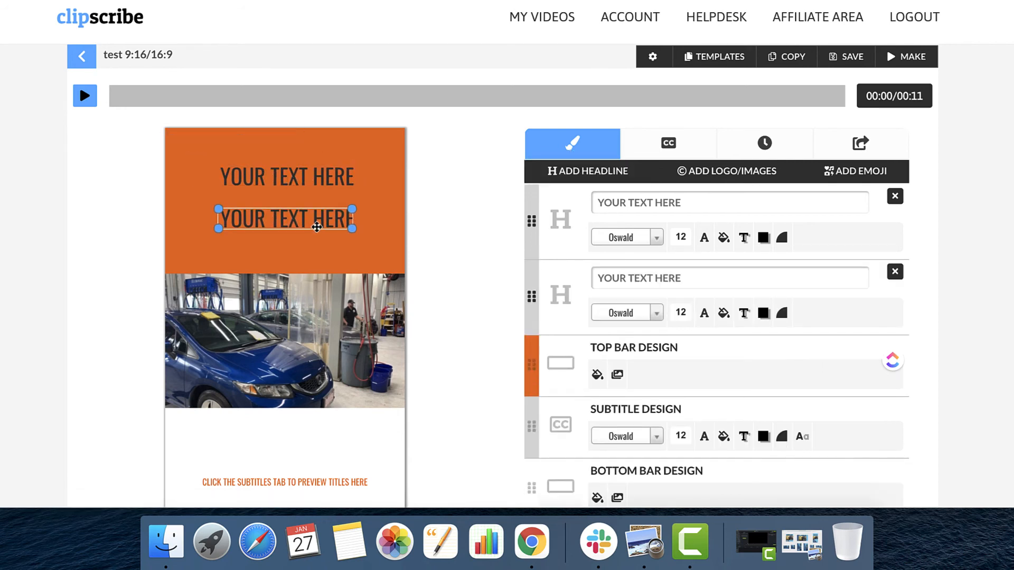
Set the lower headline's font to Bangers and the upper headline's text colour to white, rgb(255, 255, 255).
left_click(636, 244)
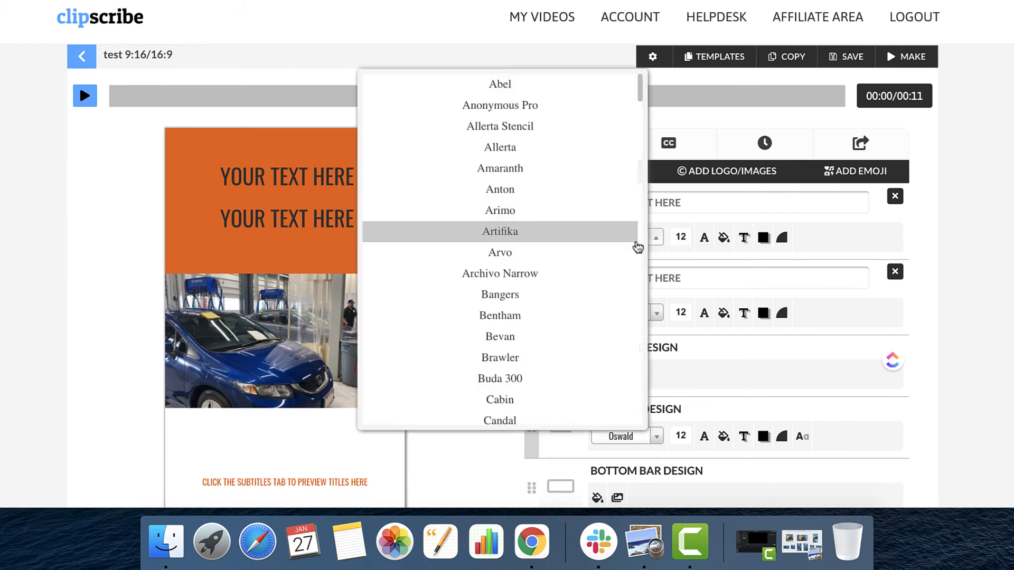
left_click(528, 292)
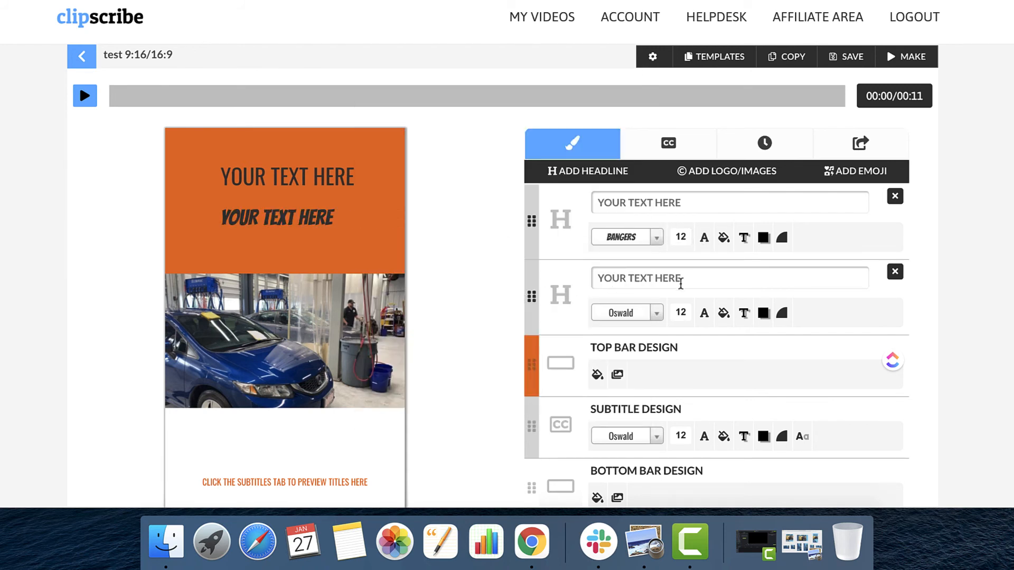
left_click(704, 313)
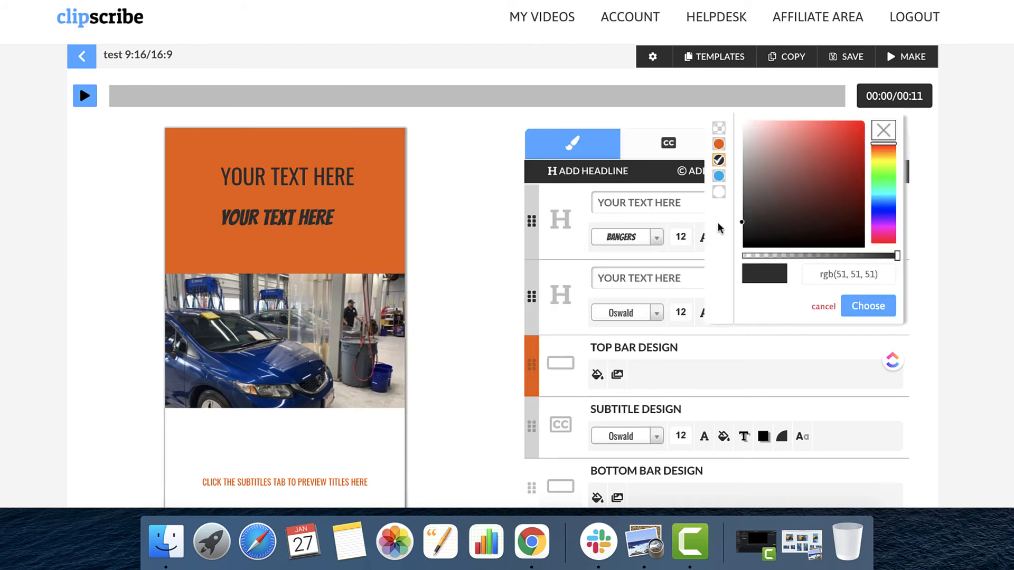
left_click(719, 193)
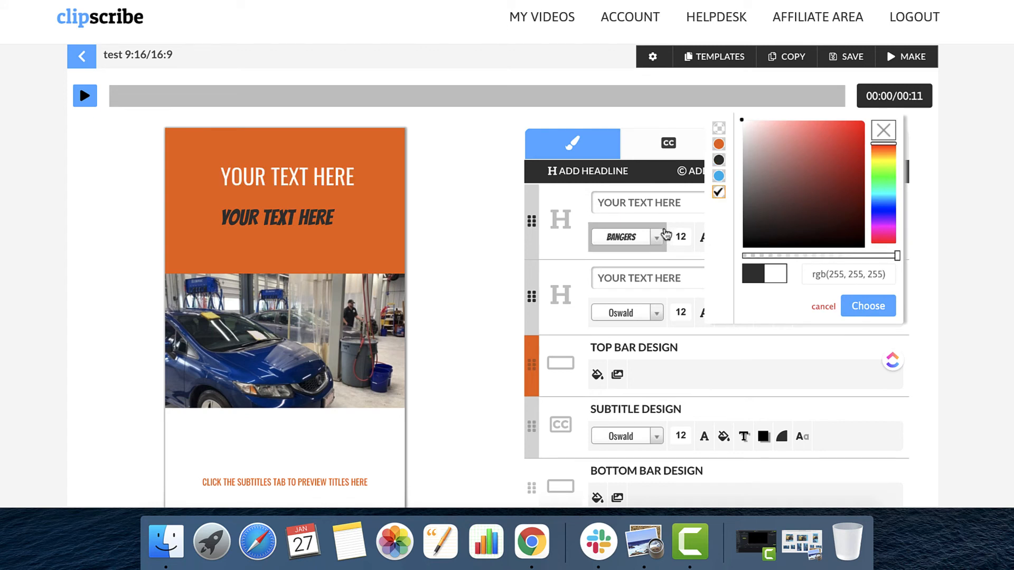
left_click(676, 217)
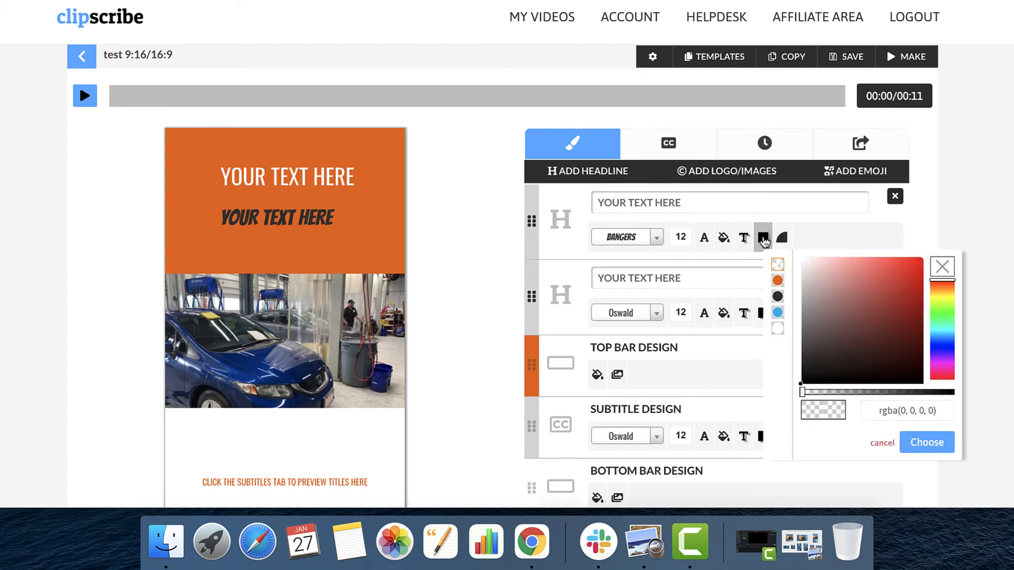
Give the lower headline a white shadow, rgb(255, 255, 255), and widen its text box within the top bar.
left_click(763, 237)
left_click(777, 329)
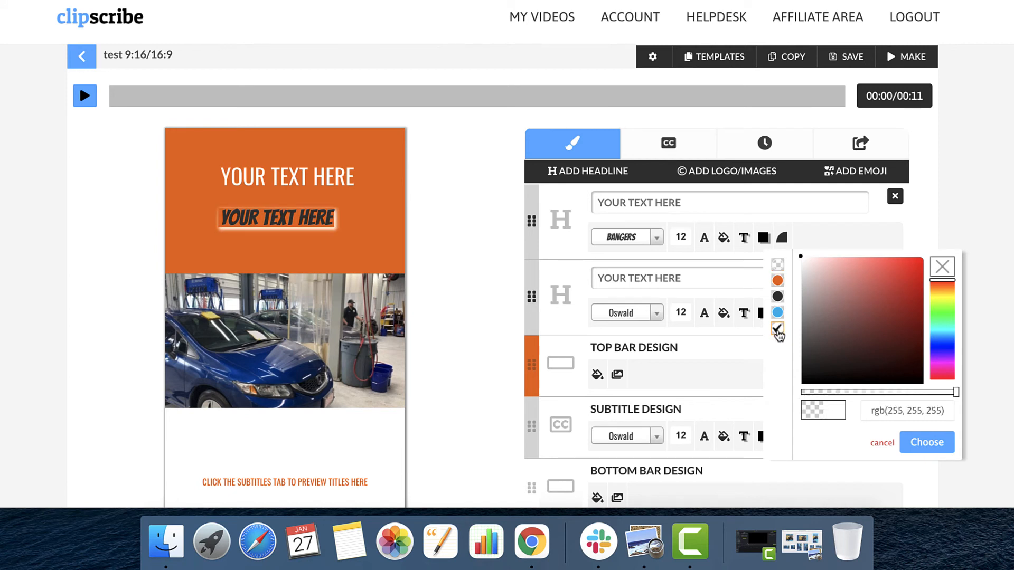
left_click(489, 228)
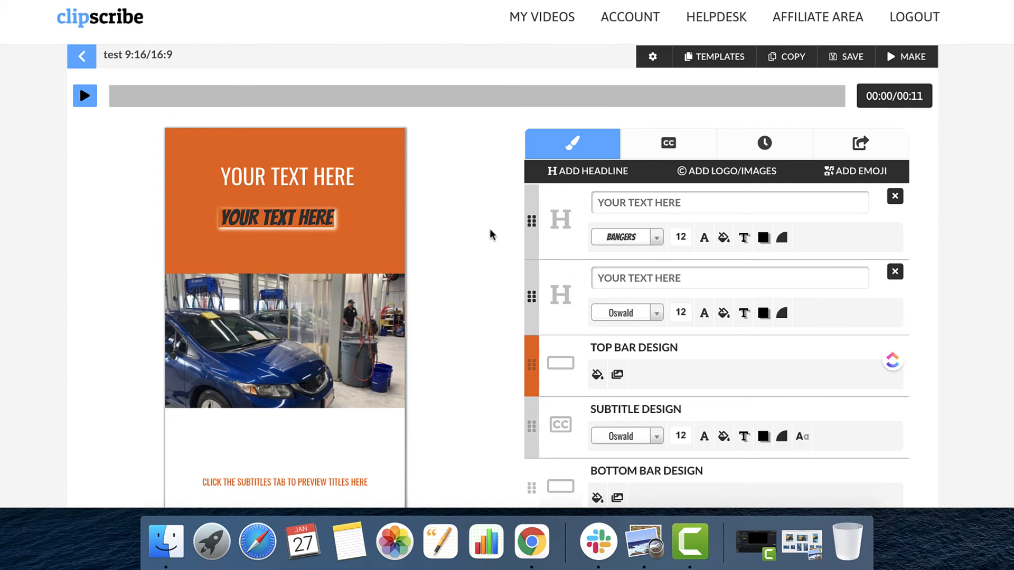
left_click(272, 228)
mouse_move(334, 228)
left_mouse_down()
mouse_move(389, 235)
mouse_move(324, 233)
left_mouse_up()
left_click(440, 233)
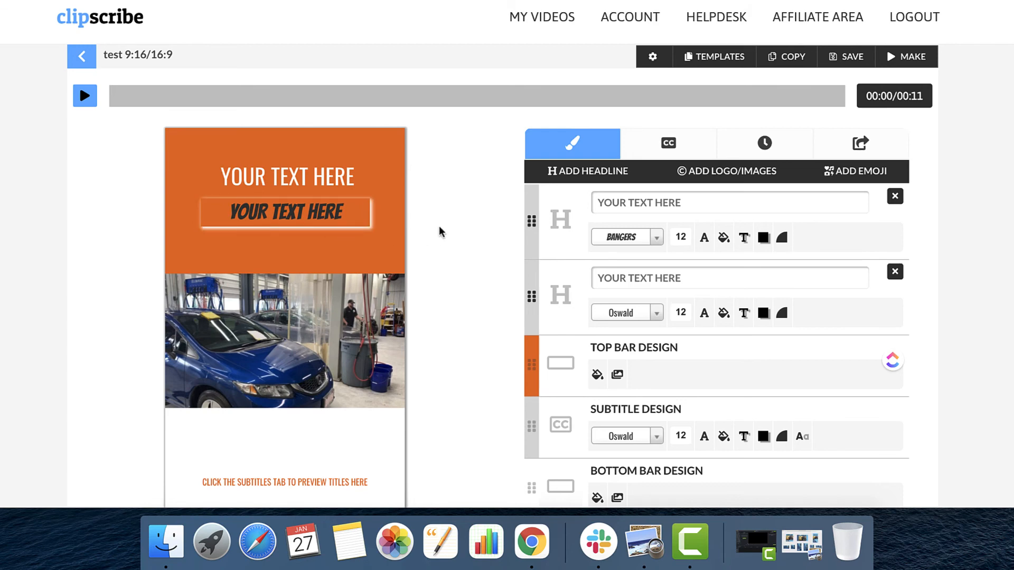
Add the blue-and-black progress bar to the design and place it along the lower edge of the video.
scroll(268, 257, "down", 5)
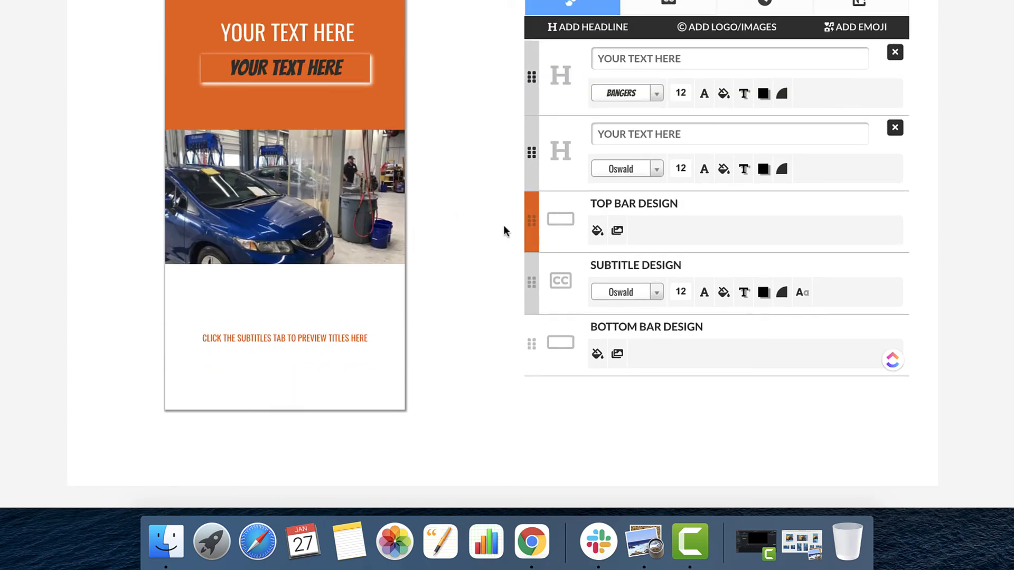
scroll(503, 225, "up", 5)
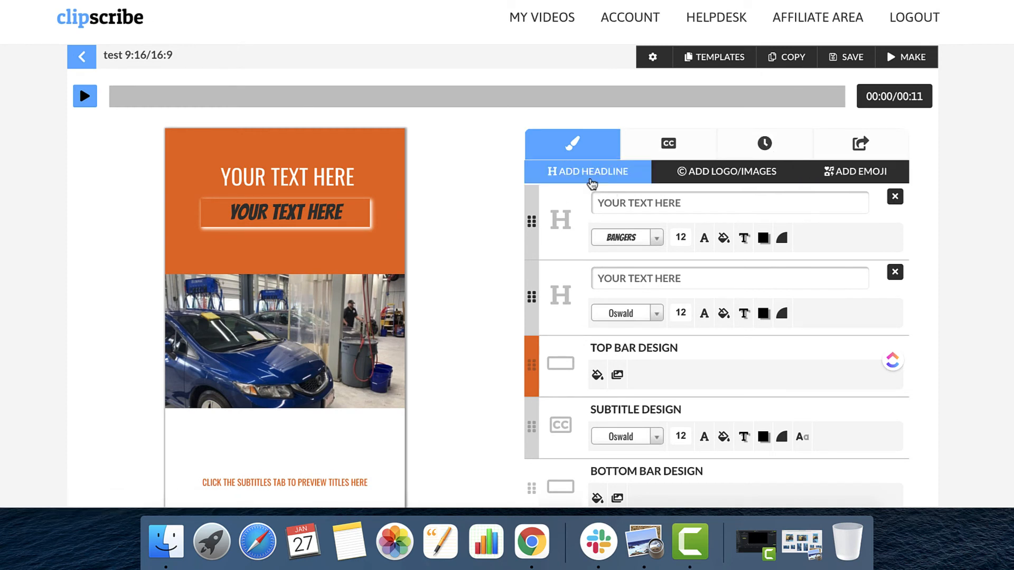
left_click(763, 151)
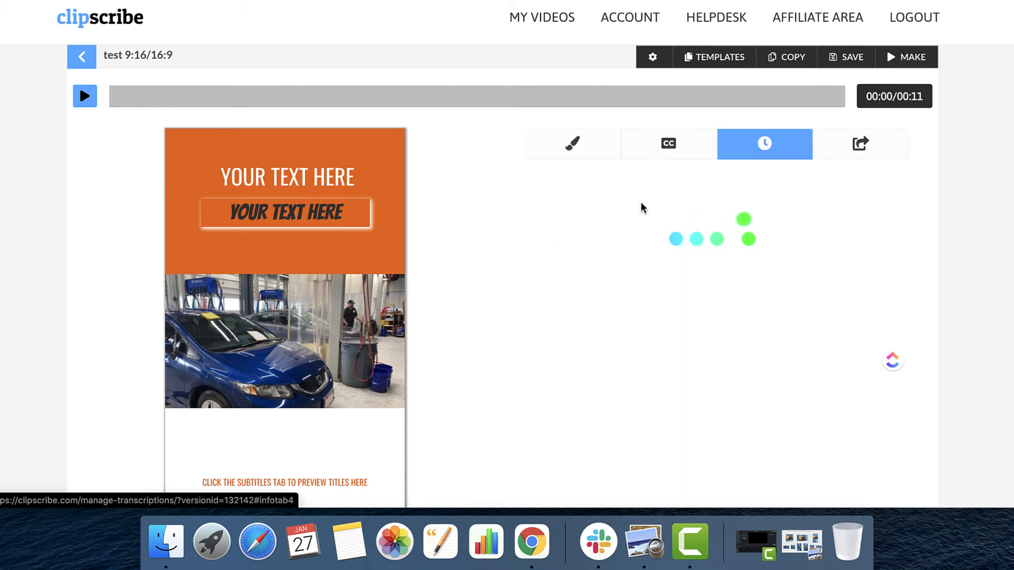
scroll(724, 242, "down", 2)
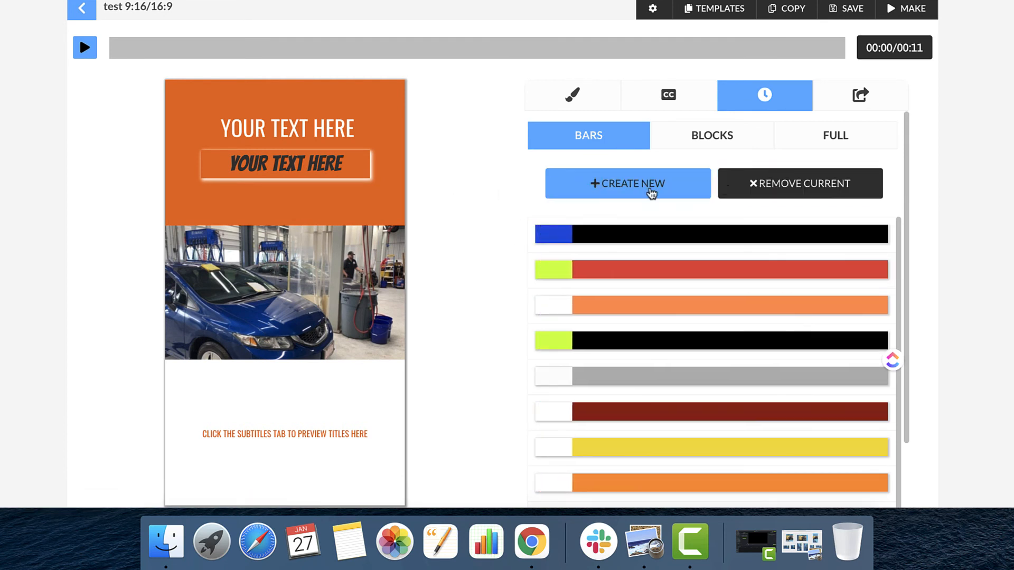
scroll(423, 233, "down", 3)
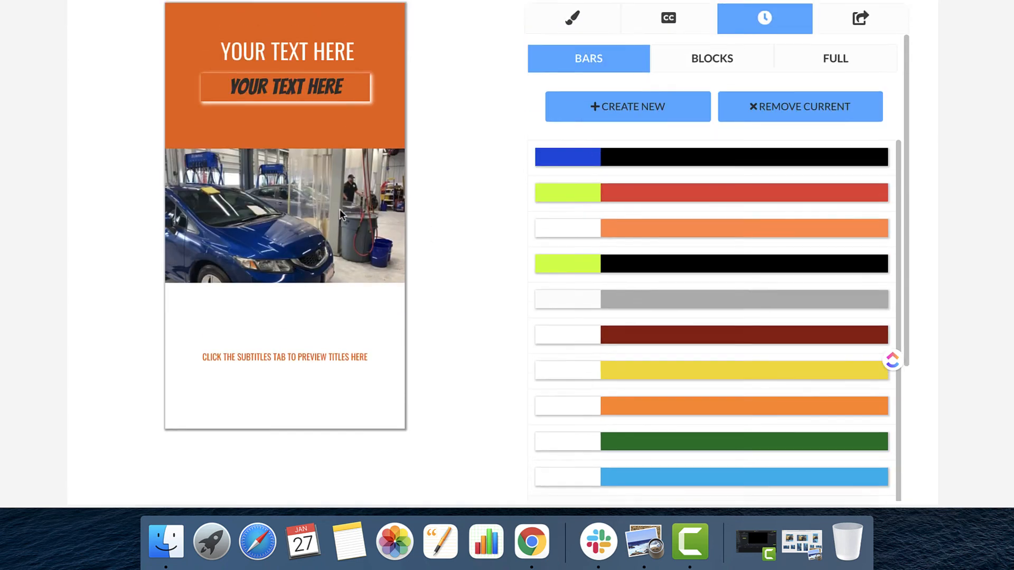
scroll(340, 209, "up", 1)
mouse_move(595, 183)
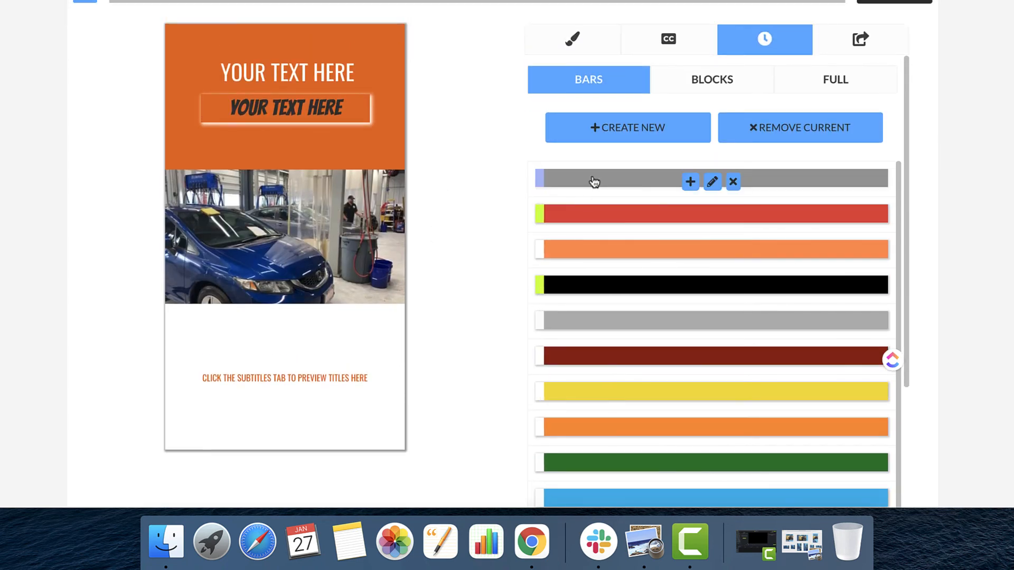
left_click(689, 184)
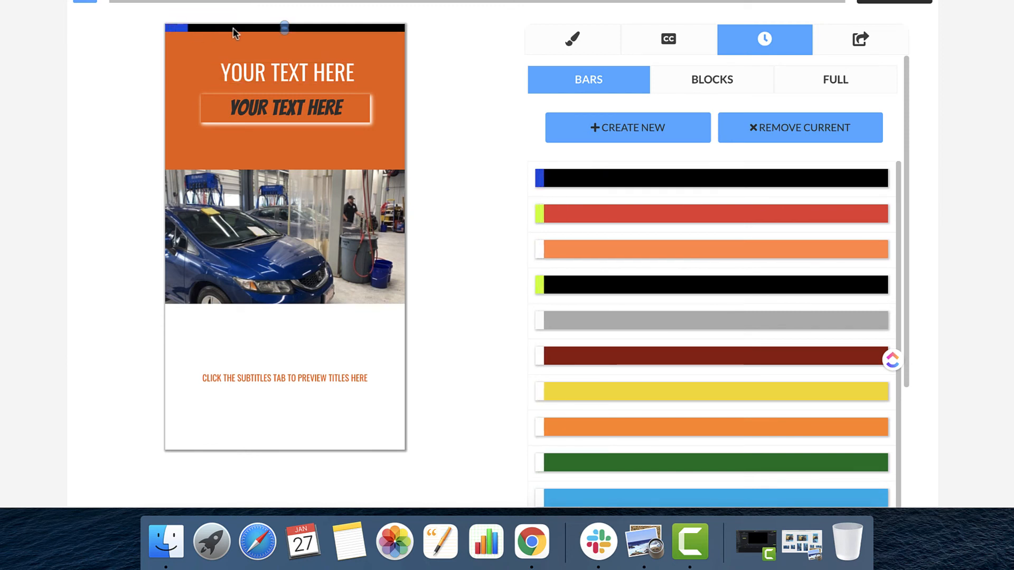
left_click_drag(233, 27, 239, 302)
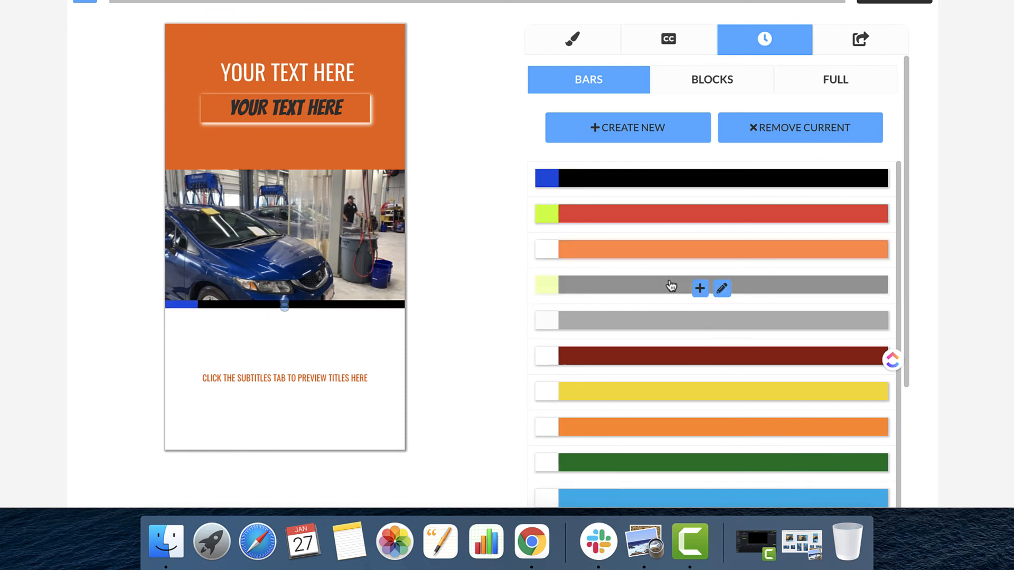
Replace the progress bar with the yellow countdown block, shrunk to about half its width and placed in the video's upper right corner.
left_click(708, 79)
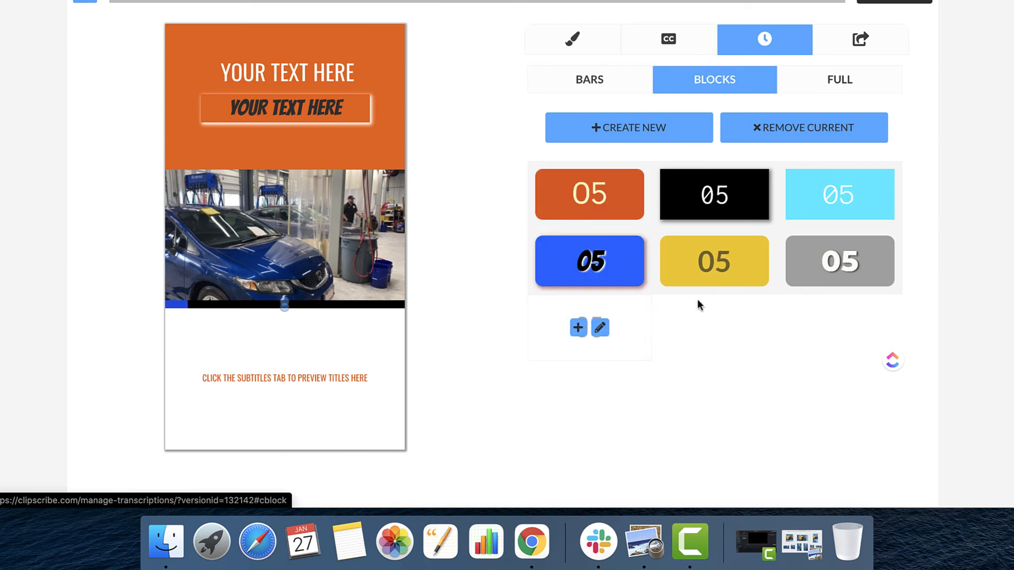
left_click(708, 263)
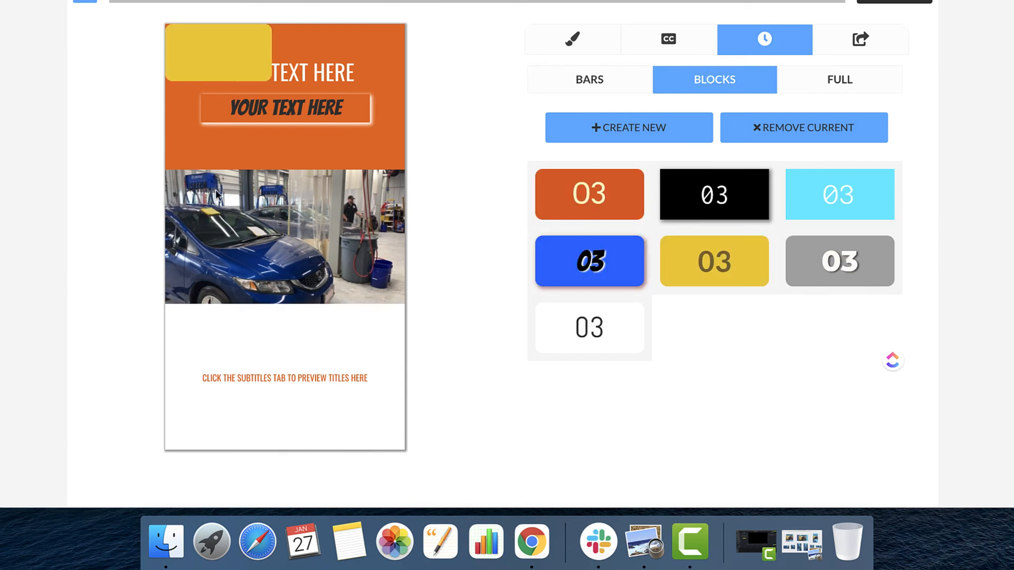
left_click_drag(206, 62, 275, 182)
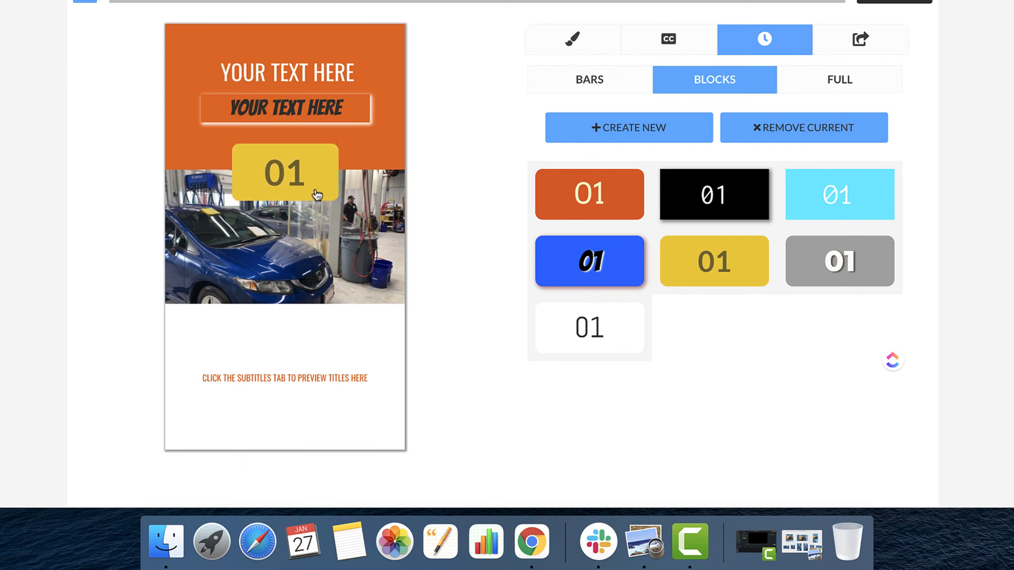
left_click_drag(339, 201, 369, 201)
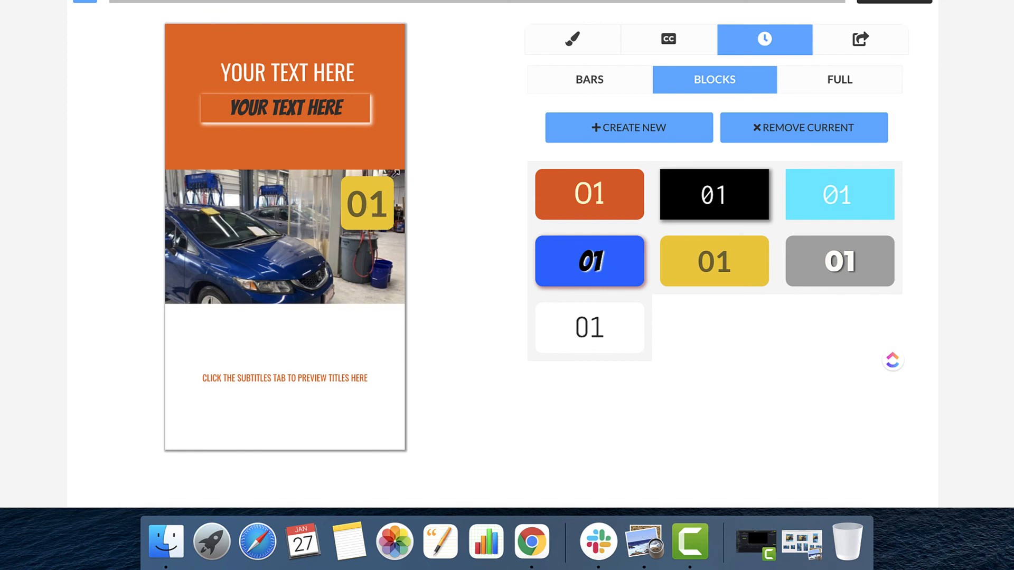
left_click_drag(383, 180, 384, 187)
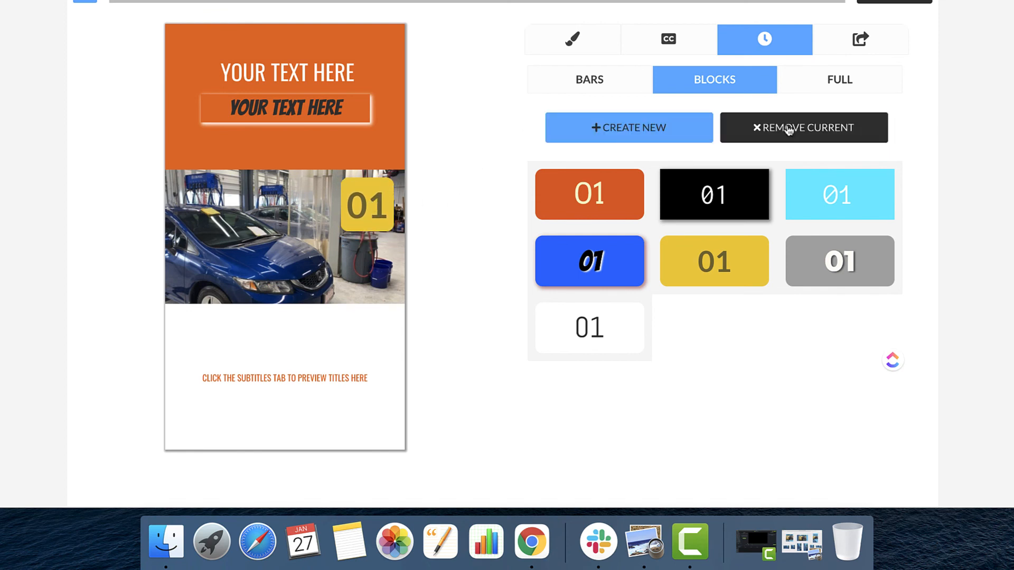
Replace the countdown block with the thick navy full-frame progress border around the whole layout.
left_click(822, 81)
mouse_move(652, 274)
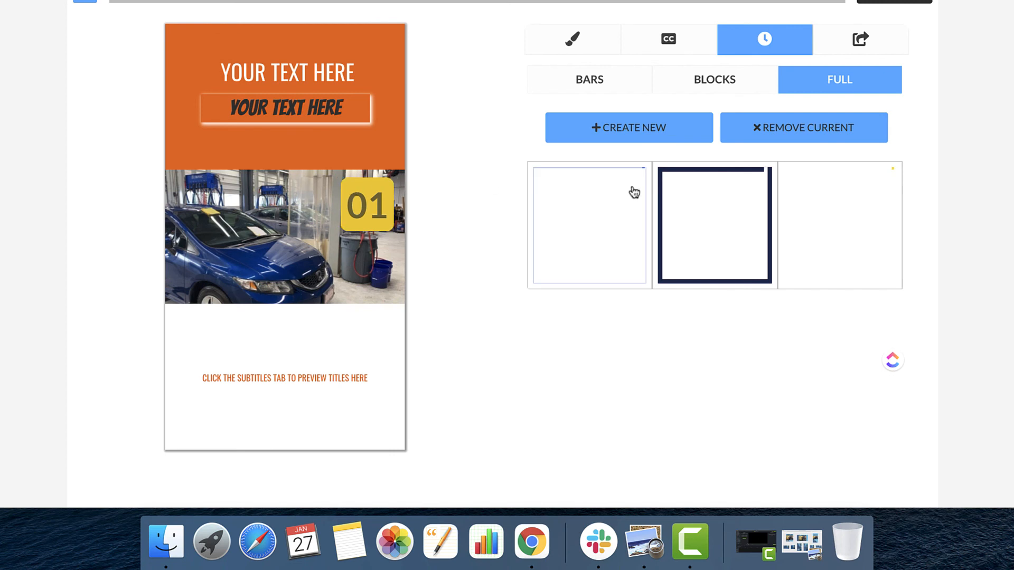
left_click(702, 223)
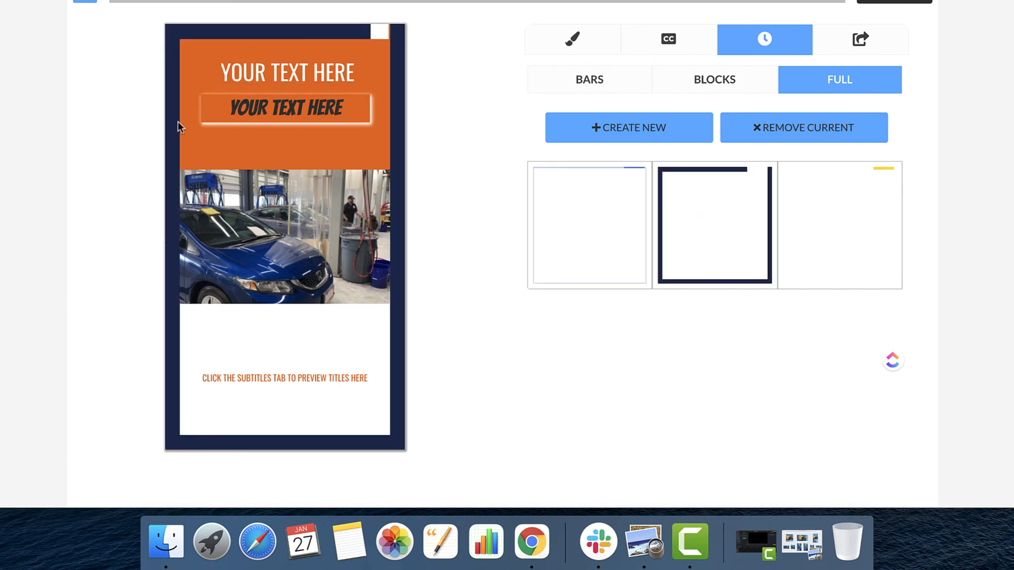
scroll(452, 127, "up", 2)
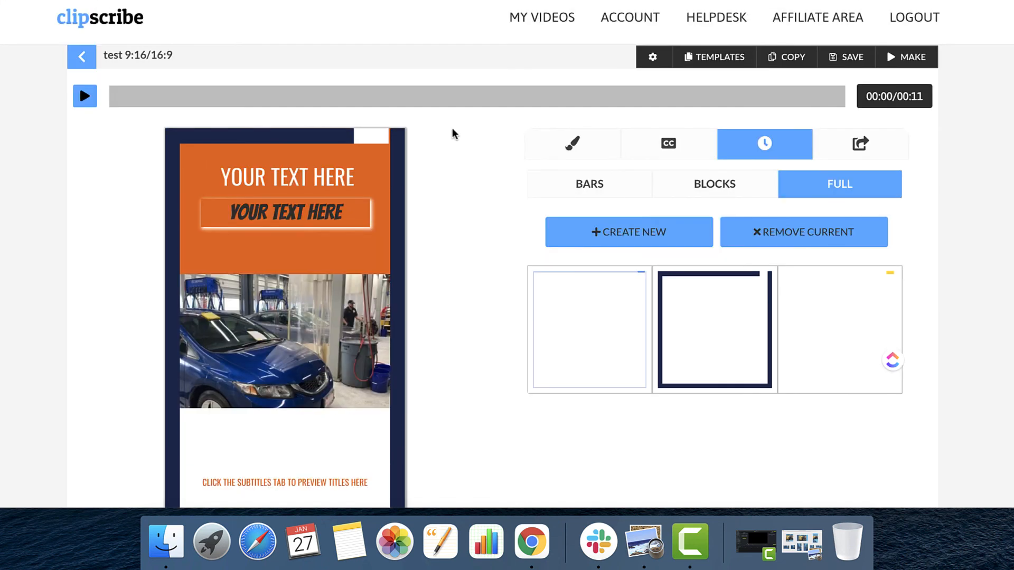
scroll(452, 128, "down", 2)
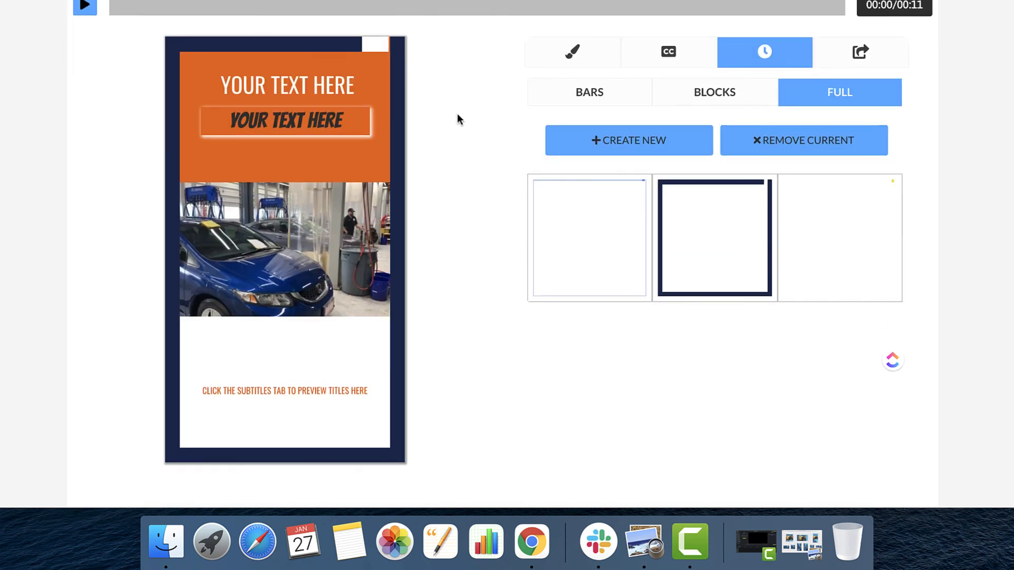
scroll(457, 114, "up", 1)
scroll(457, 114, "down", 1)
left_click(224, 72)
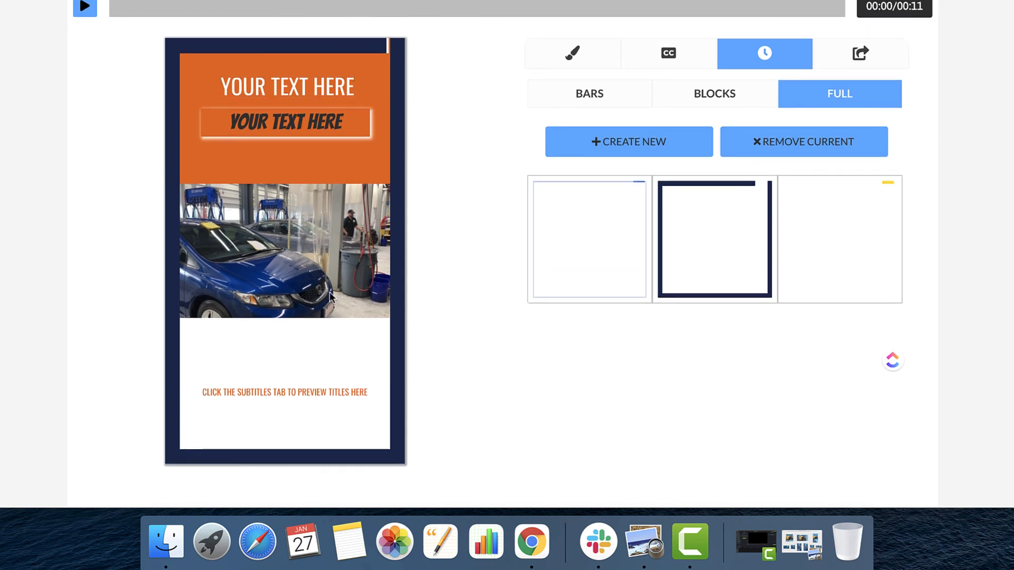
scroll(480, 124, "up", 1)
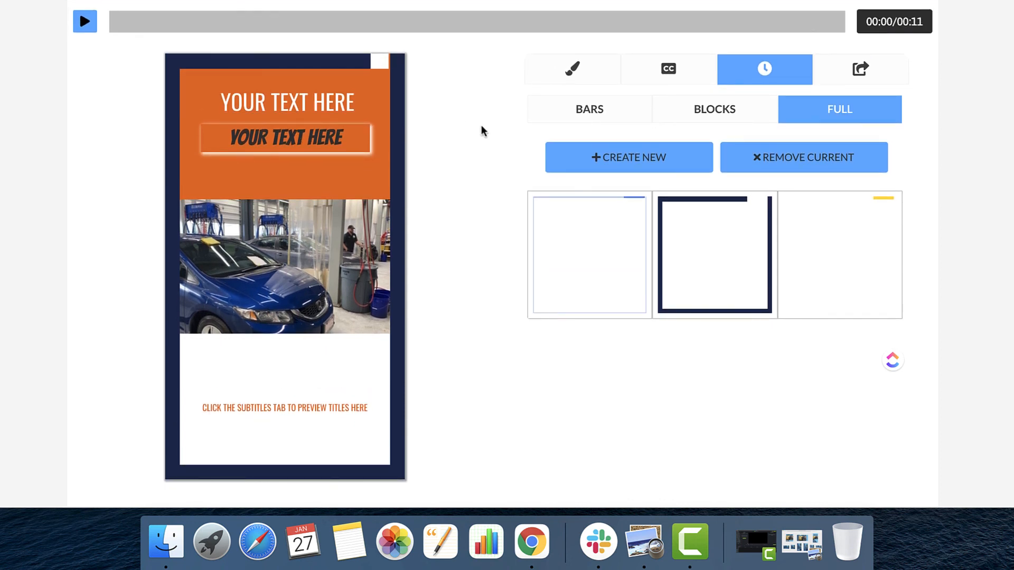
scroll(481, 125, "down", 1)
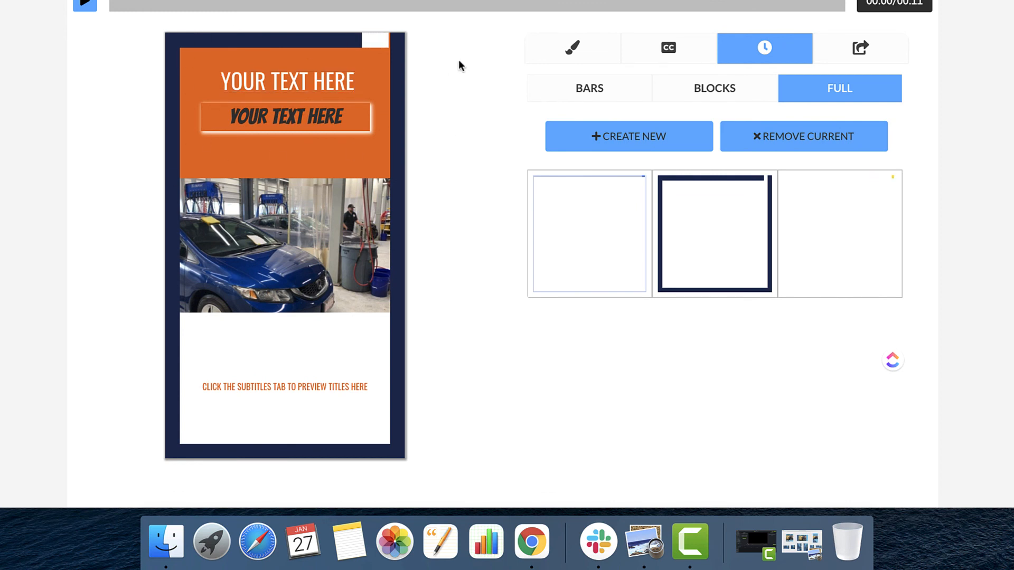
scroll(458, 61, "up", 3)
scroll(458, 63, "down", 4)
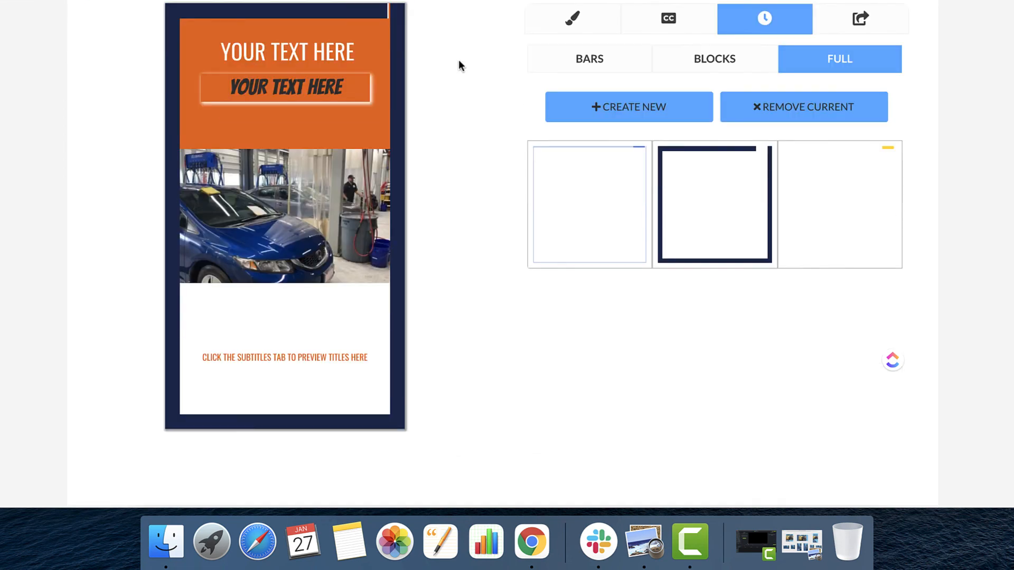
scroll(459, 63, "up", 2)
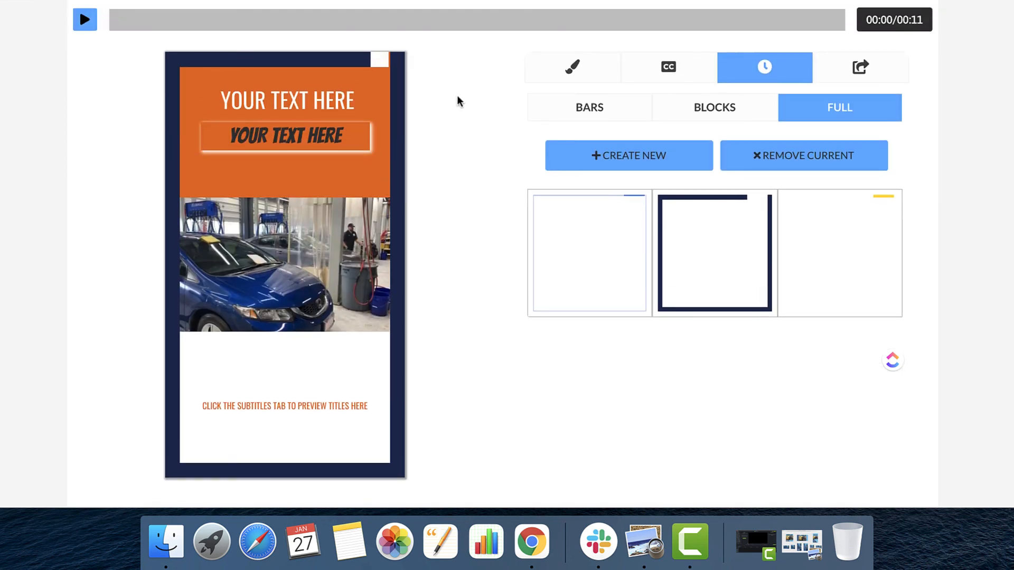
scroll(458, 99, "up", 3)
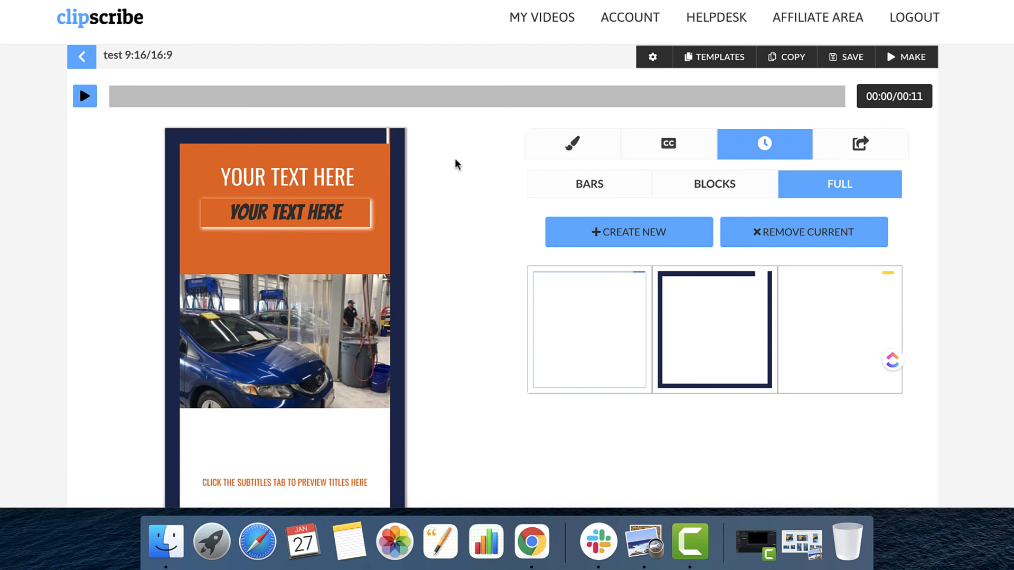
scroll(461, 182, "down", 2)
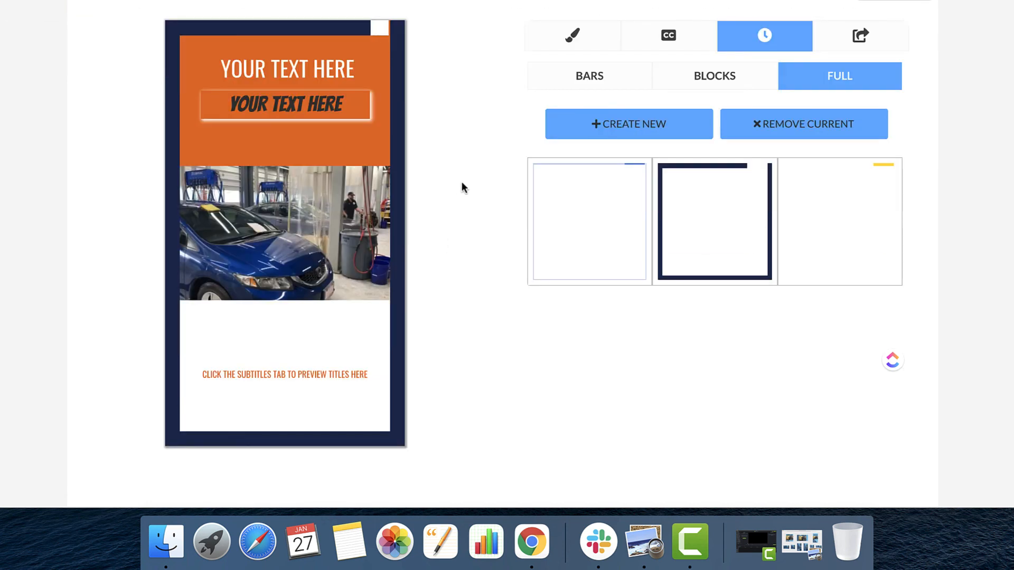
scroll(461, 180, "up", 1)
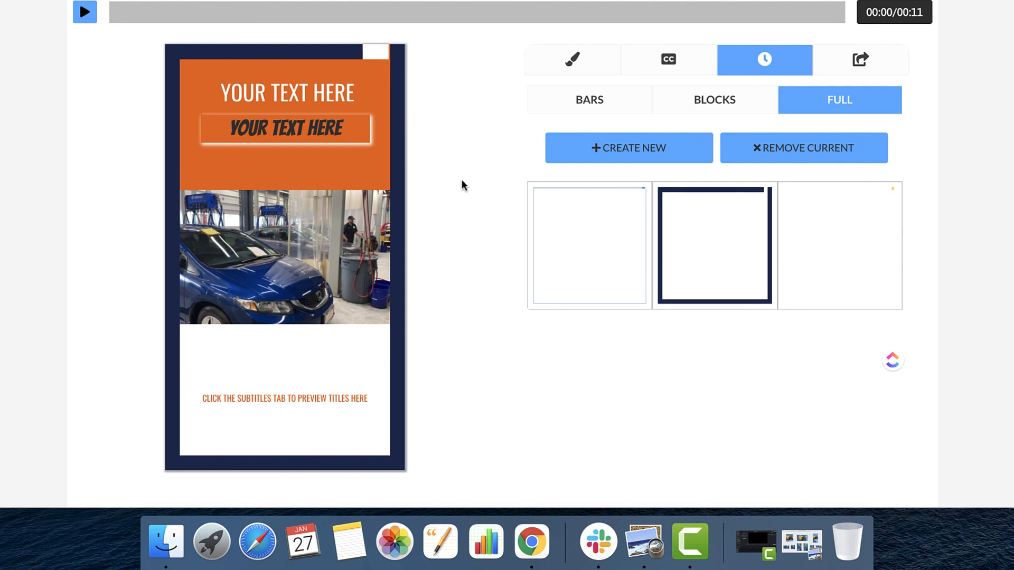
scroll(462, 182, "up", 3)
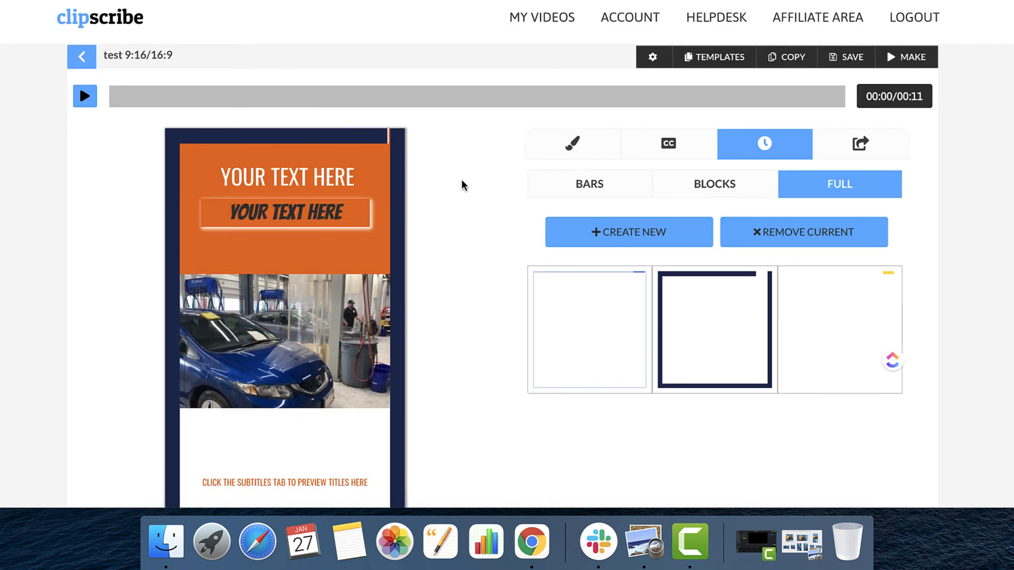
scroll(461, 182, "down", 3)
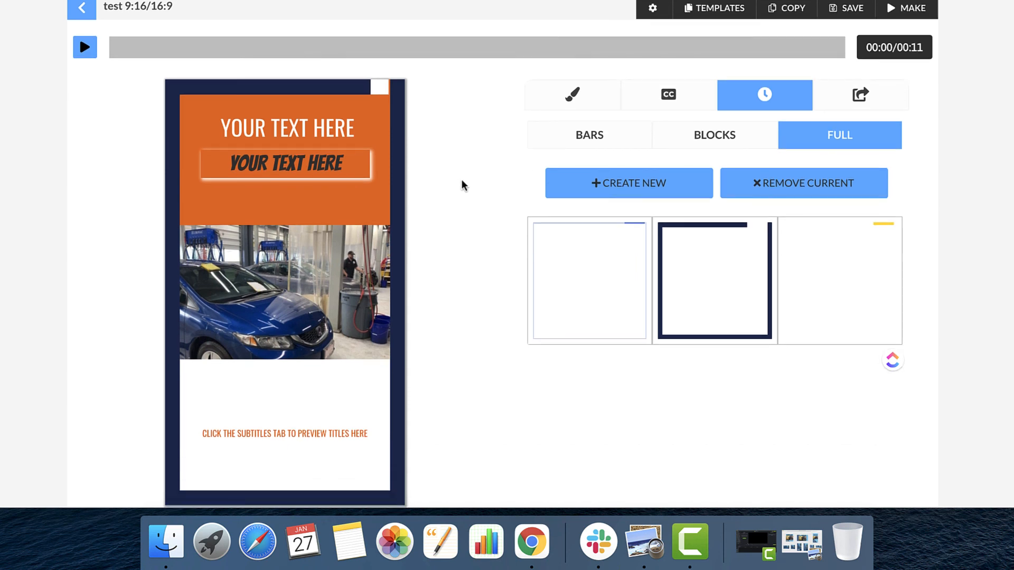